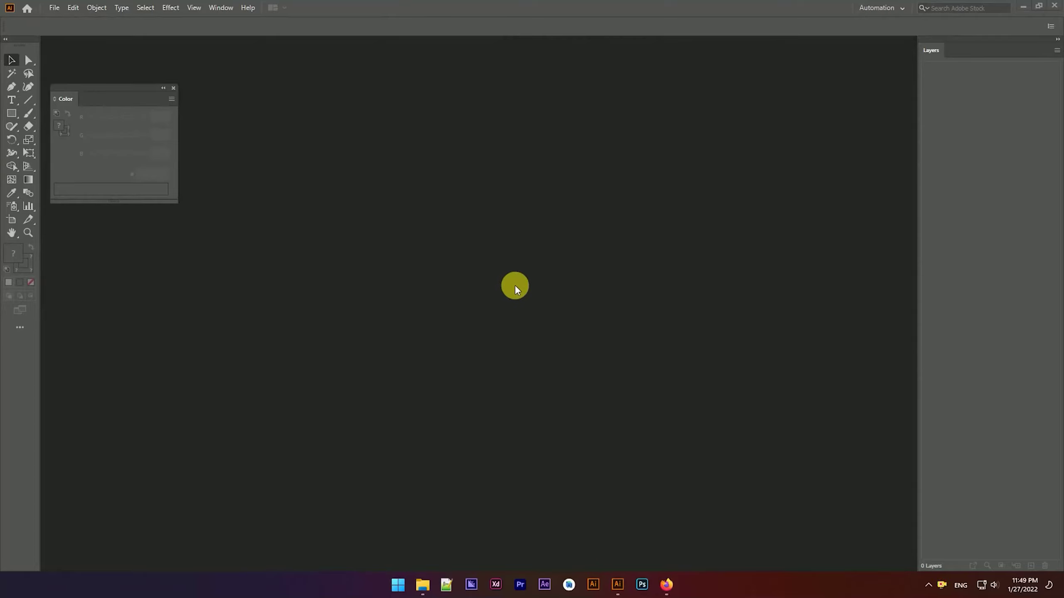
- Create a new blank 1920×1080 document, Untitled-2, from the default preset
{"action": "left_click", "coordinate": [421, 583]}
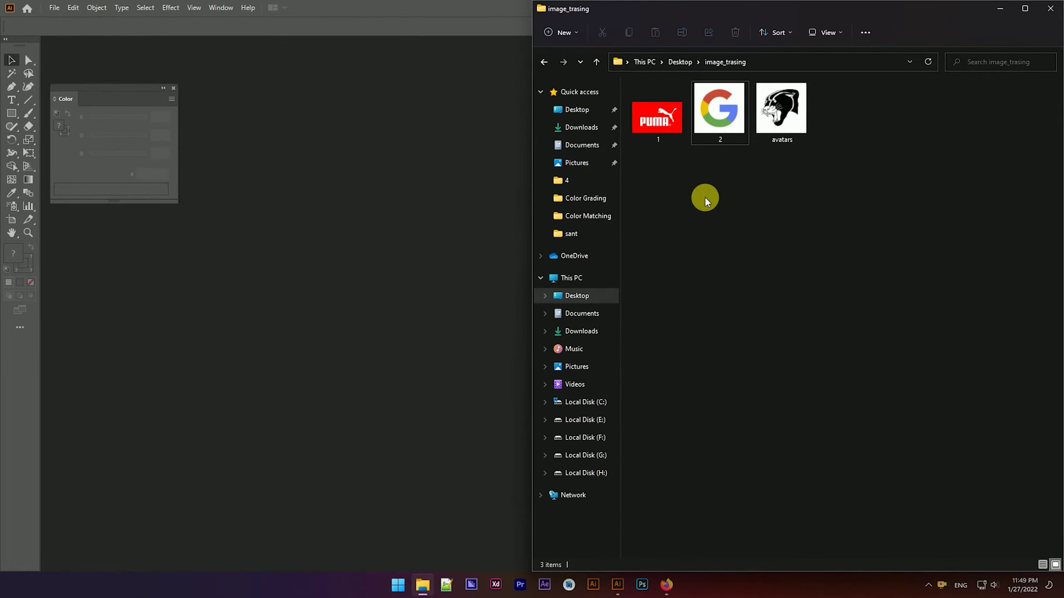
{"action": "left_click", "coordinate": [54, 8]}
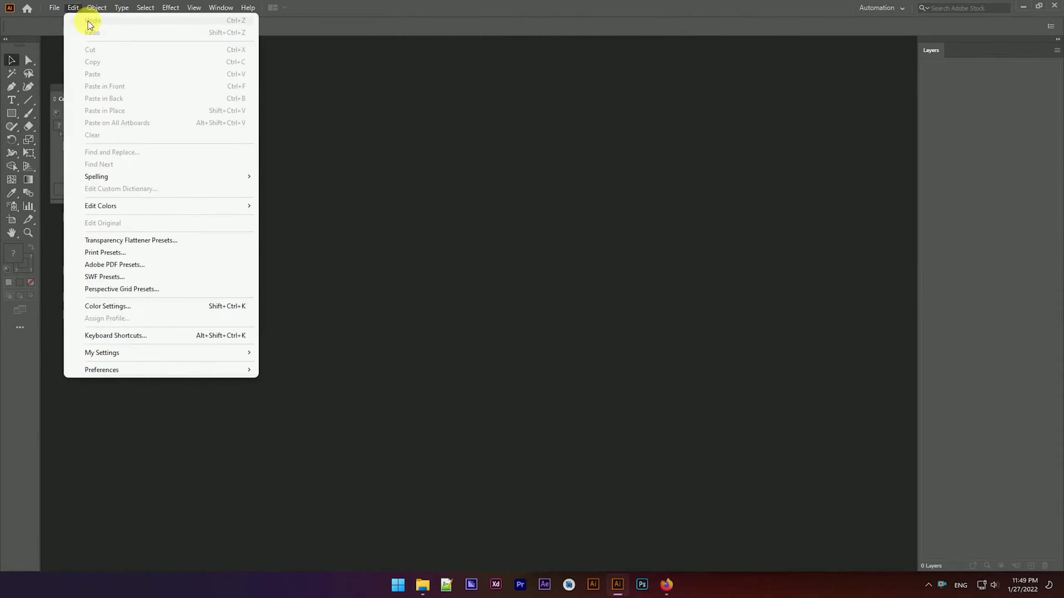
{"action": "left_click", "coordinate": [66, 20]}
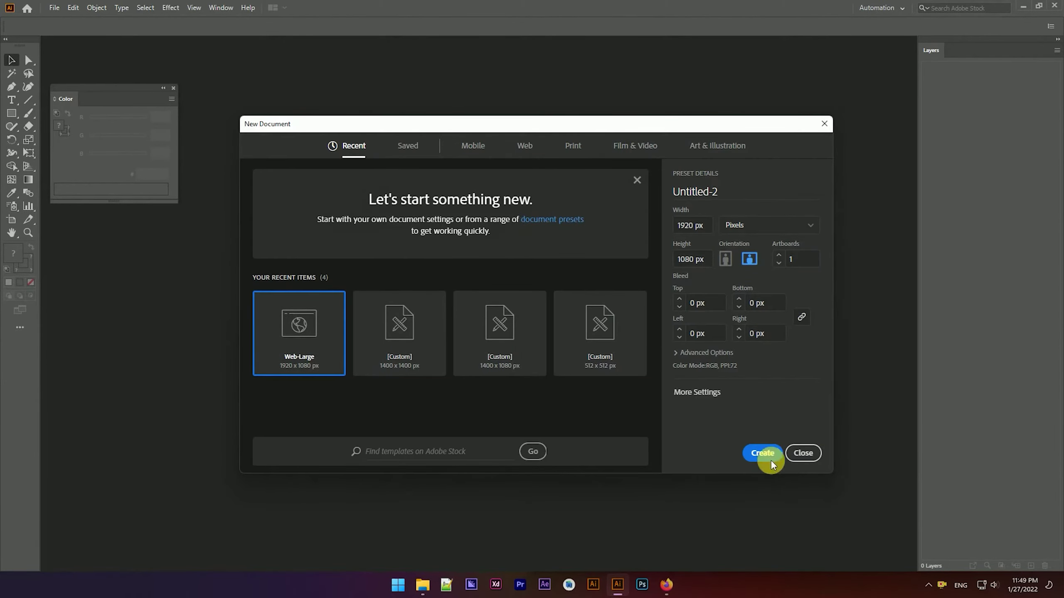
{"action": "left_click", "coordinate": [769, 453]}
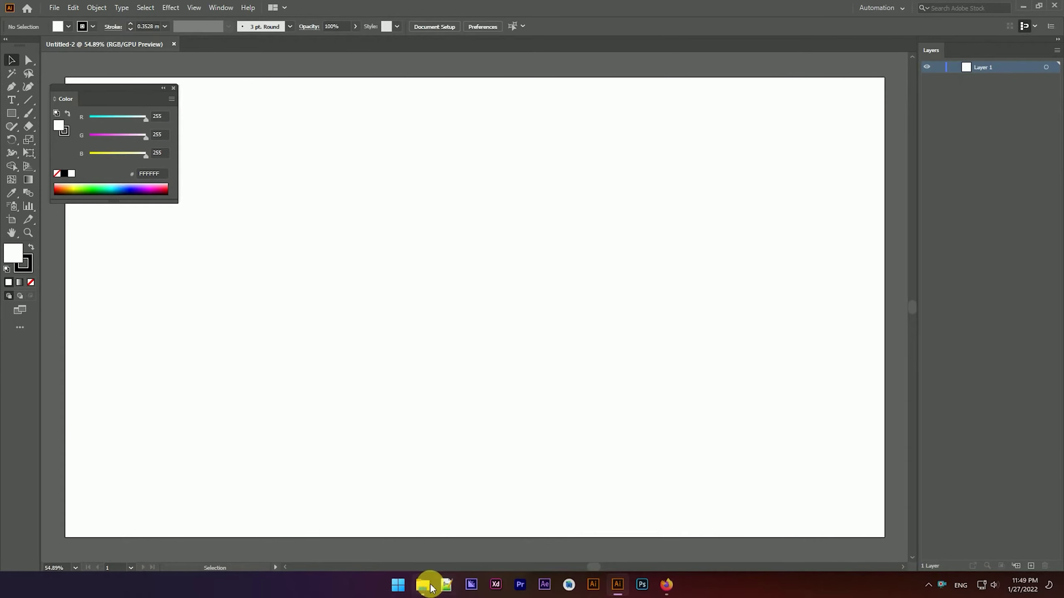
{"action": "left_click", "coordinate": [423, 585]}
- Place the PUMA logo image on the artboard, centre it horizontally and vertically, and embed it
{"action": "left_click", "coordinate": [662, 121]}
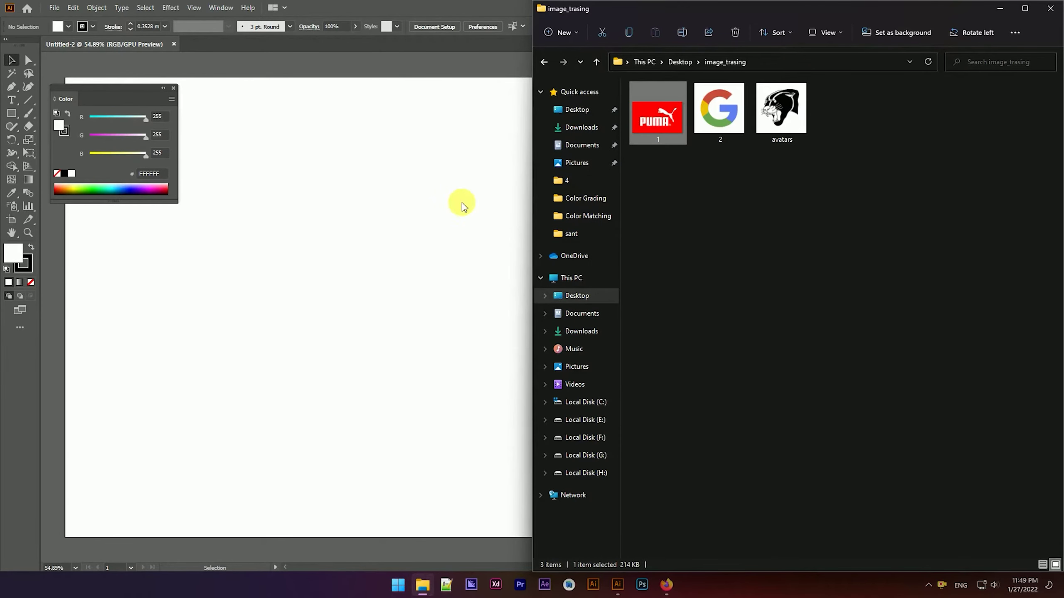
{"action": "left_click_drag", "start_coordinate": [663, 120], "coordinate": [403, 248]}
{"action": "left_click", "coordinate": [444, 27]}
{"action": "left_click", "coordinate": [481, 27]}
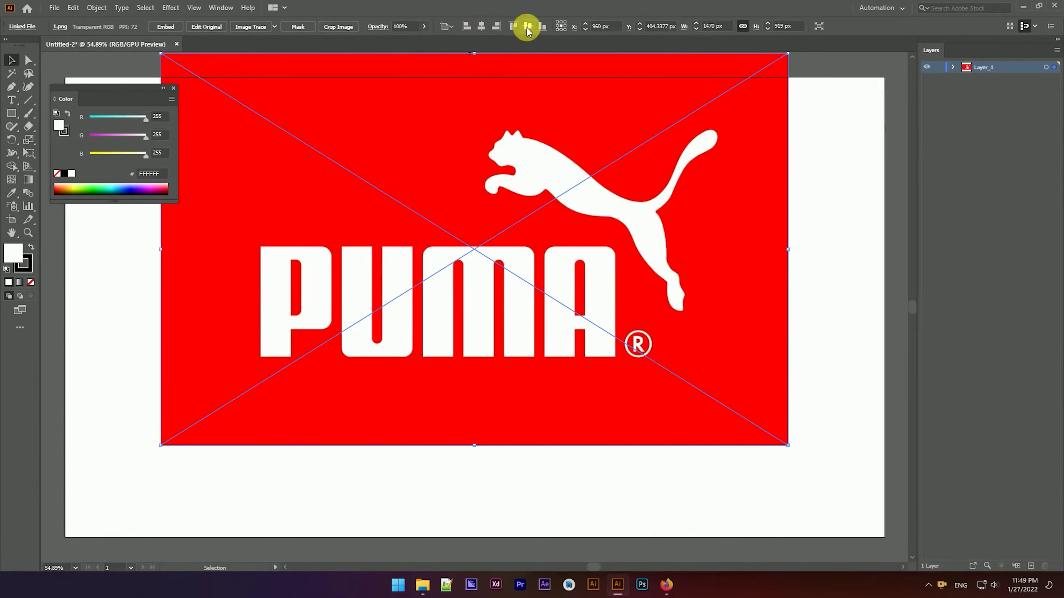
{"action": "left_click", "coordinate": [527, 27]}
{"action": "left_click", "coordinate": [176, 28]}
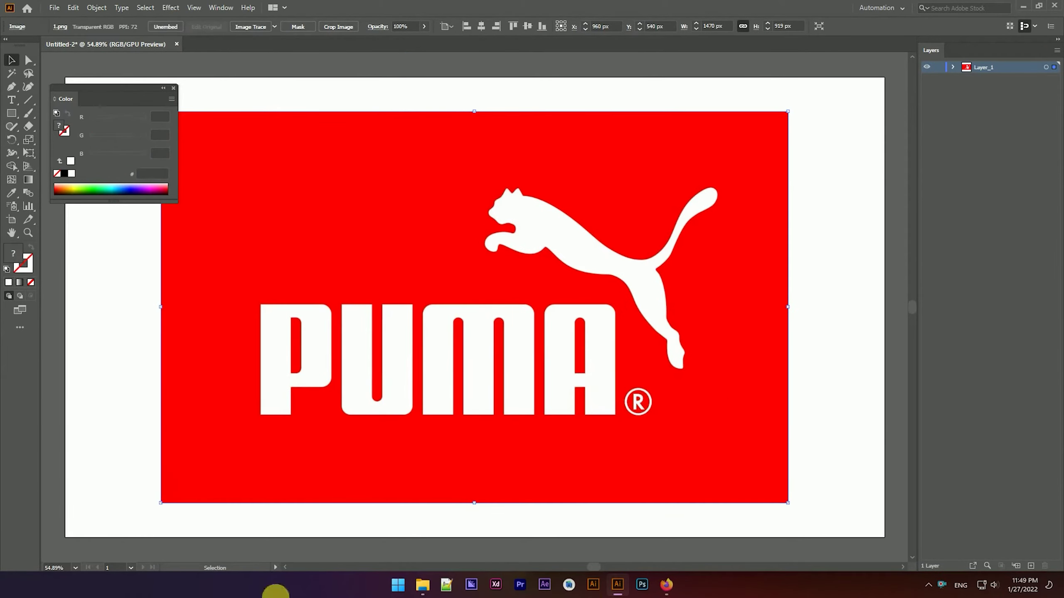
{"action": "scroll", "coordinate": [754, 302], "scroll_direction": "down", "scroll_amount": 2}
{"action": "scroll", "coordinate": [712, 285], "scroll_direction": "down", "scroll_amount": 2}
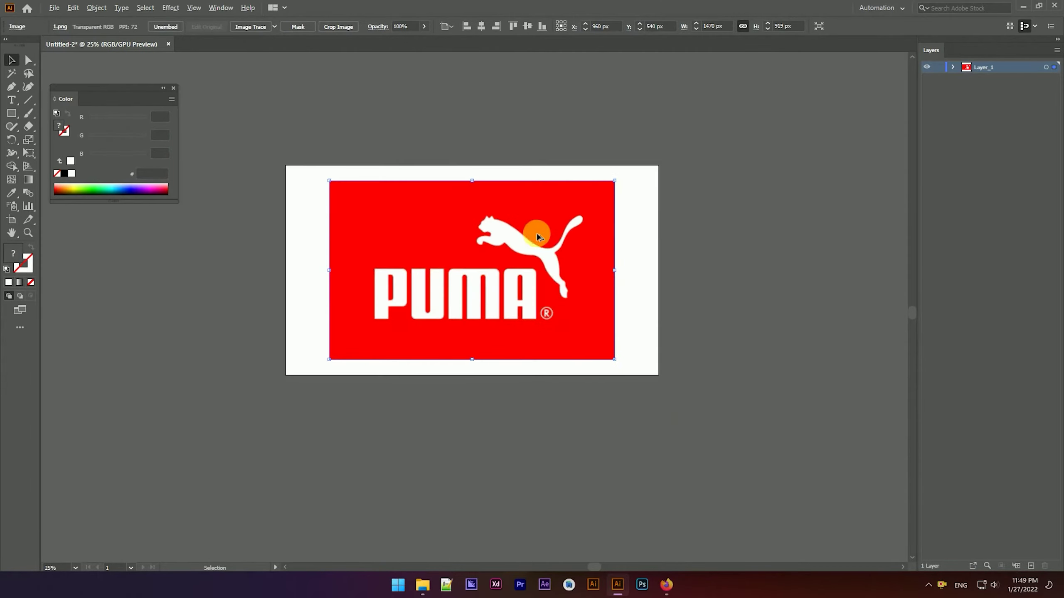
- Reselect the PUMA image and image-trace it with the 6 Colors preset
{"action": "left_click", "coordinate": [220, 7]}
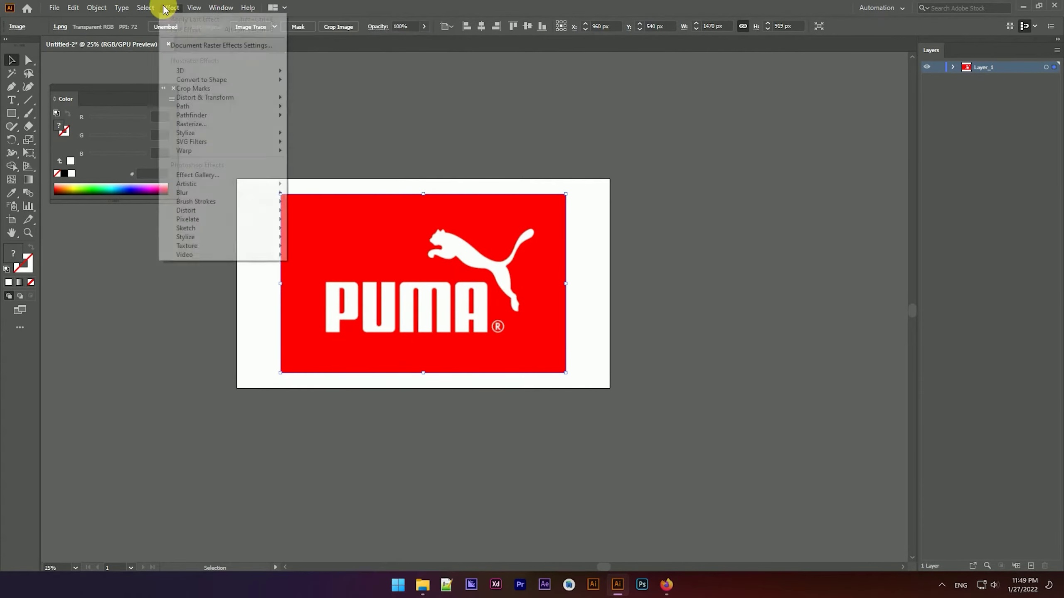
{"action": "left_click", "coordinate": [163, 41]}
{"action": "left_click", "coordinate": [339, 222]}
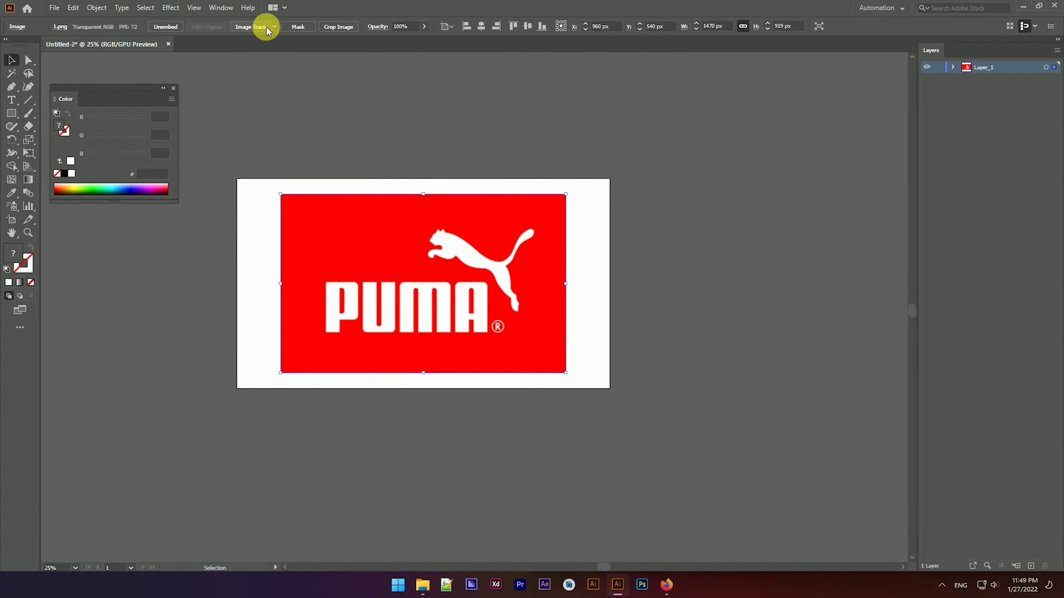
{"action": "left_click", "coordinate": [275, 26]}
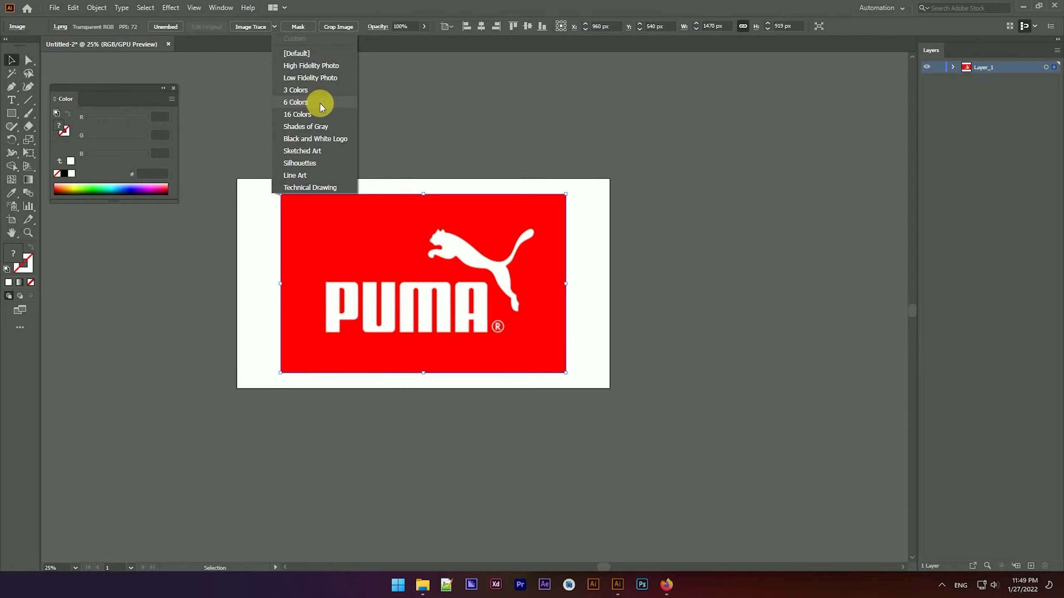
{"action": "left_click", "coordinate": [307, 104]}
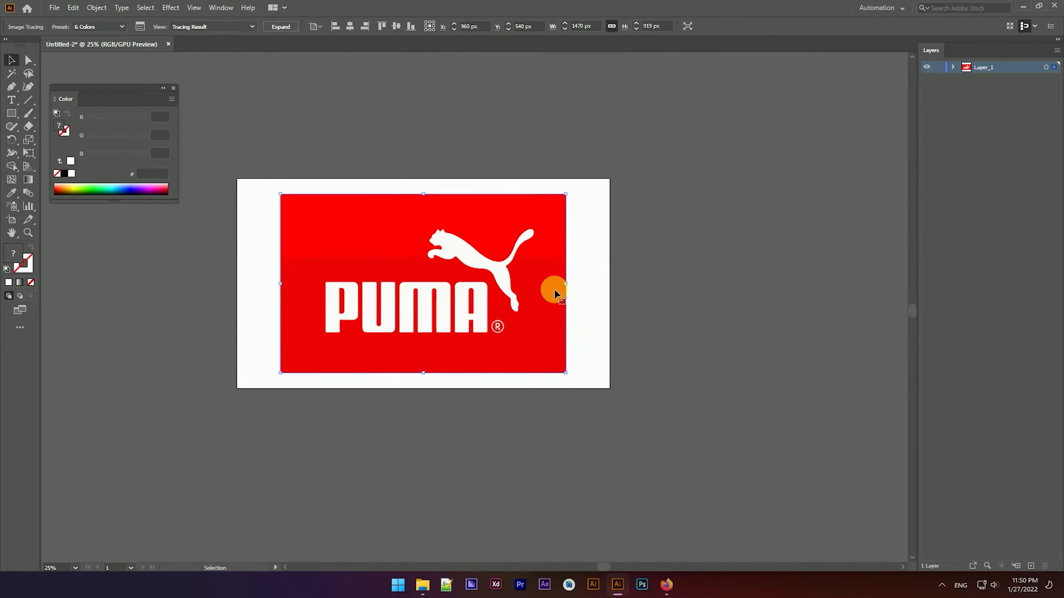
{"action": "left_click", "coordinate": [642, 302]}
- Expand the traced PUMA artwork into editable vector paths
{"action": "scroll", "coordinate": [517, 301], "scroll_direction": "right", "scroll_amount": 3}
{"action": "scroll", "coordinate": [464, 309], "scroll_direction": "up", "scroll_amount": 5}
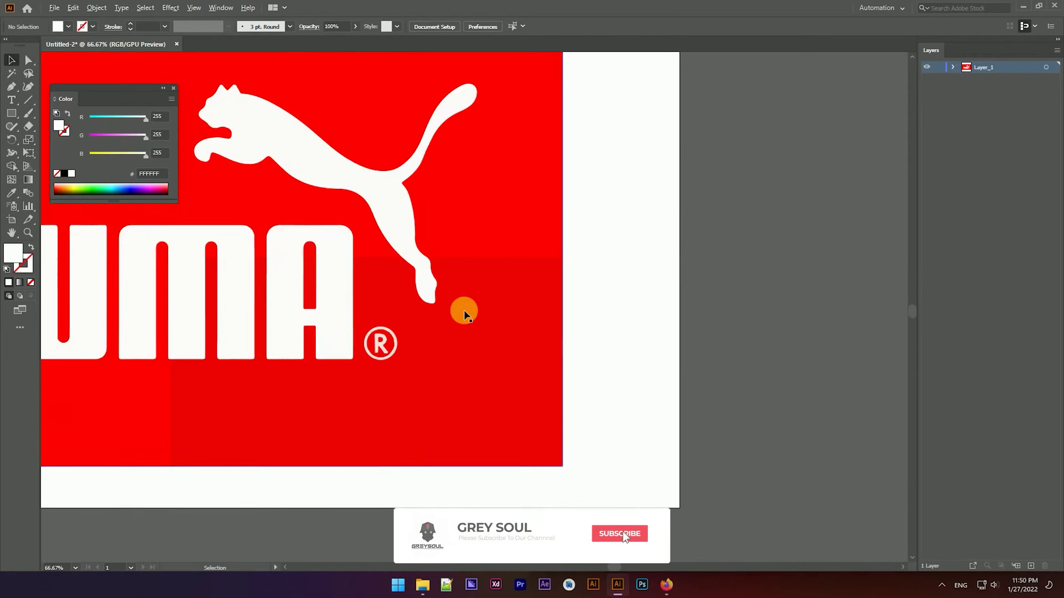
{"action": "scroll", "coordinate": [457, 277], "scroll_direction": "down", "scroll_amount": 5}
{"action": "left_click", "coordinate": [329, 219]}
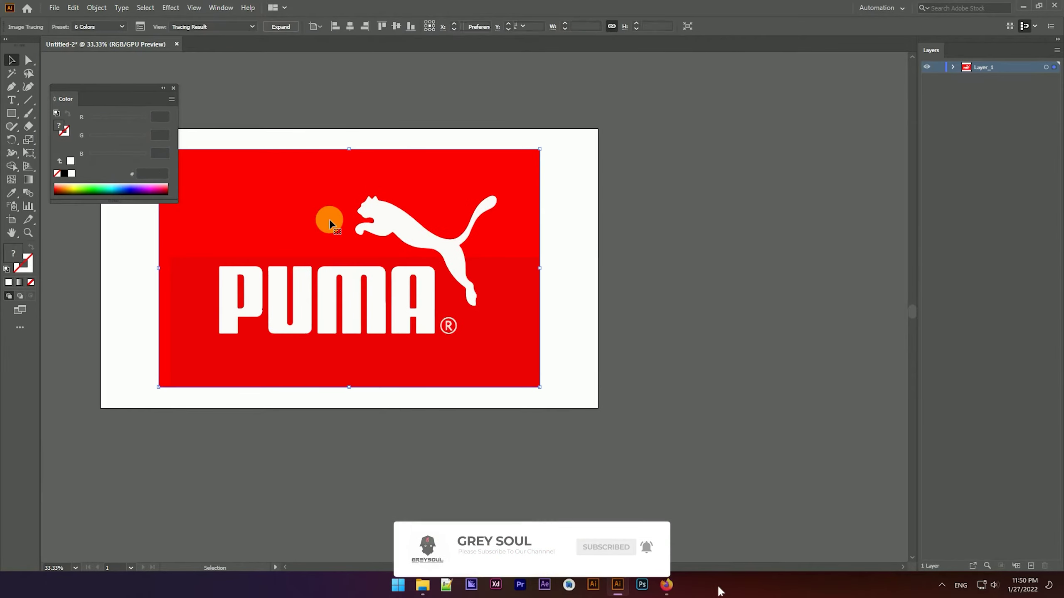
{"action": "left_click", "coordinate": [284, 25]}
{"action": "left_click", "coordinate": [409, 126]}
- Ungroup the logo shapes, undo a stray move, and turn on the transparency grid
{"action": "right_click", "coordinate": [433, 209]}
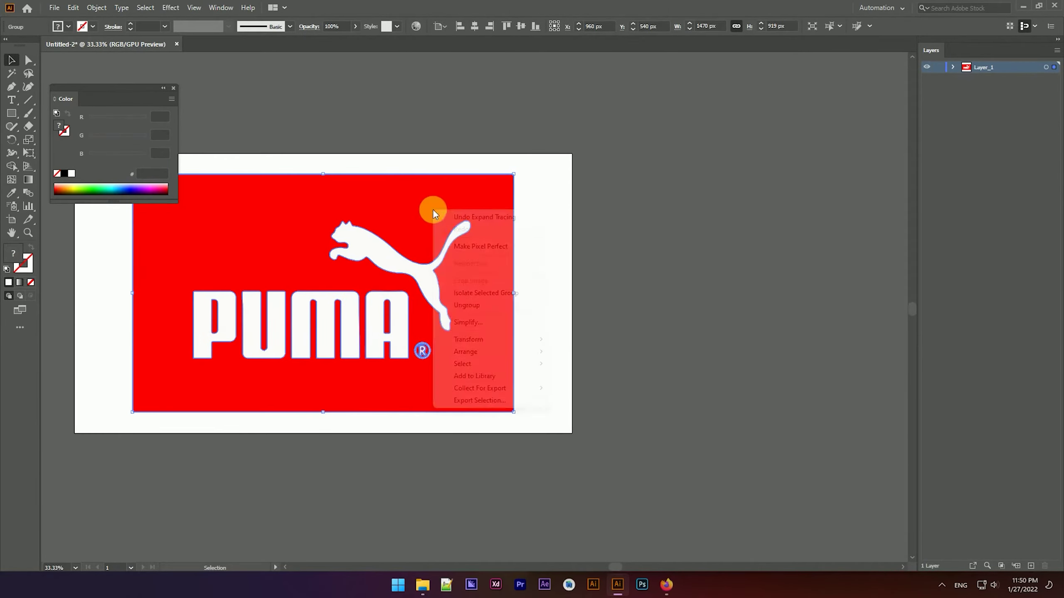
{"action": "left_click", "coordinate": [485, 304]}
{"action": "left_click_drag", "start_coordinate": [467, 242], "coordinate": [611, 271]}
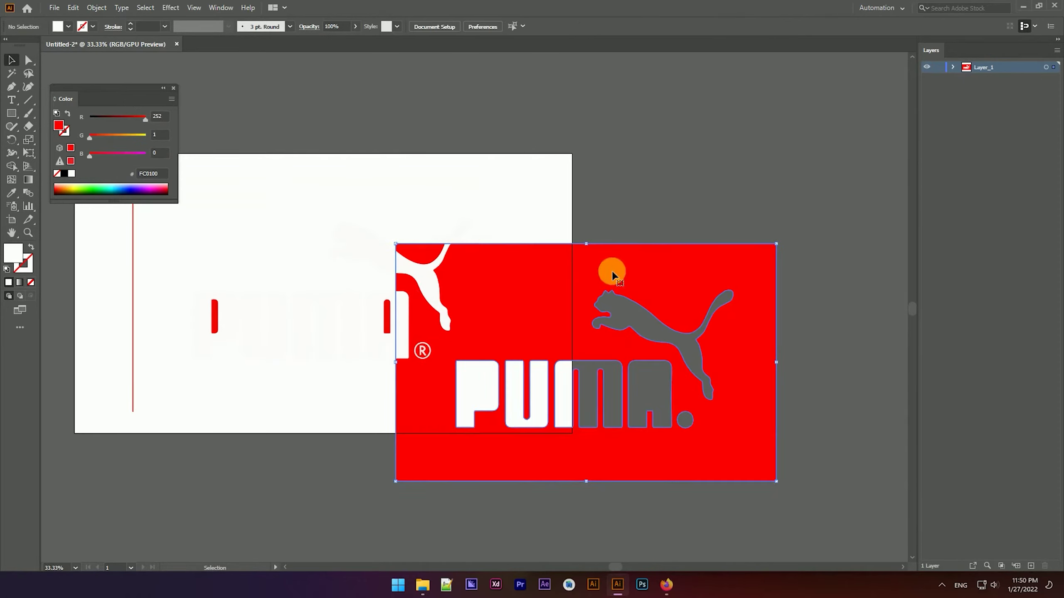
{"action": "key", "text": "ctrl+z"}
{"action": "left_click", "coordinate": [529, 243]}
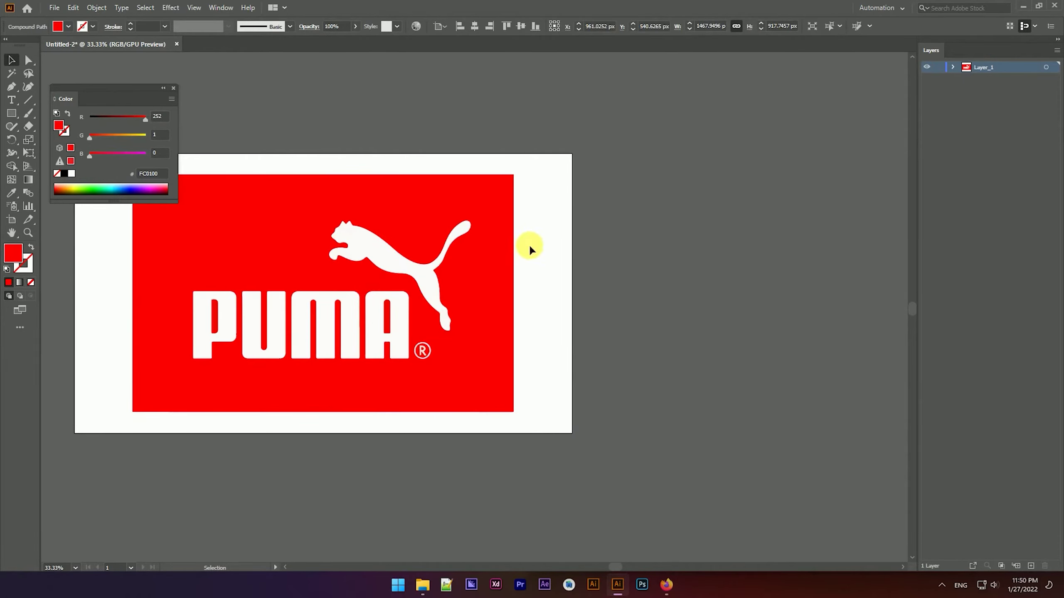
{"action": "scroll", "coordinate": [545, 203], "scroll_direction": "down", "scroll_amount": 2, "text": "alt"}
{"action": "scroll", "coordinate": [450, 220], "scroll_direction": "up", "scroll_amount": 1, "text": "alt"}
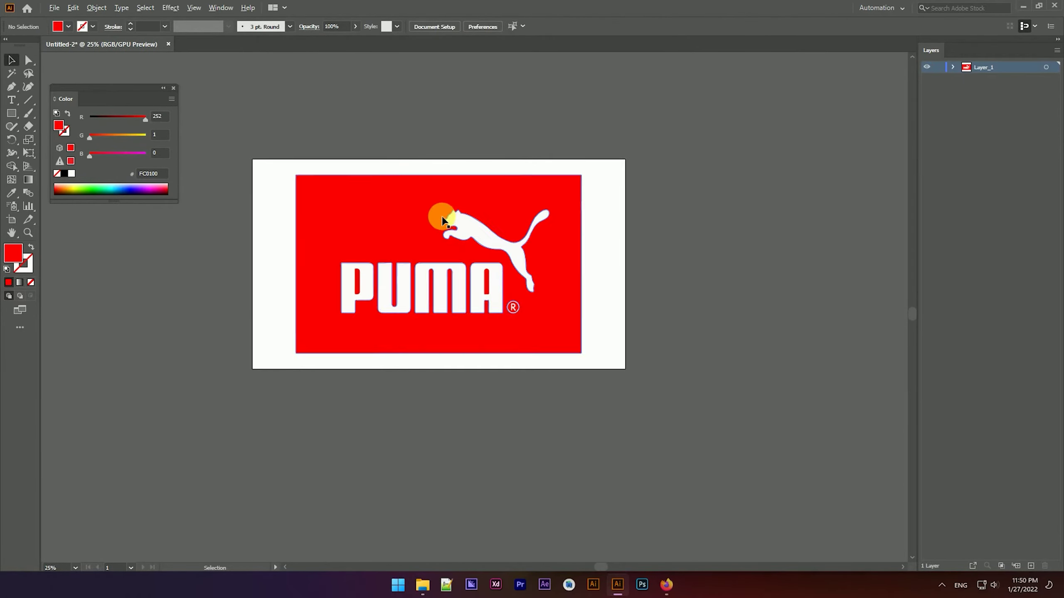
{"action": "key", "text": "ctrl+shift+d"}
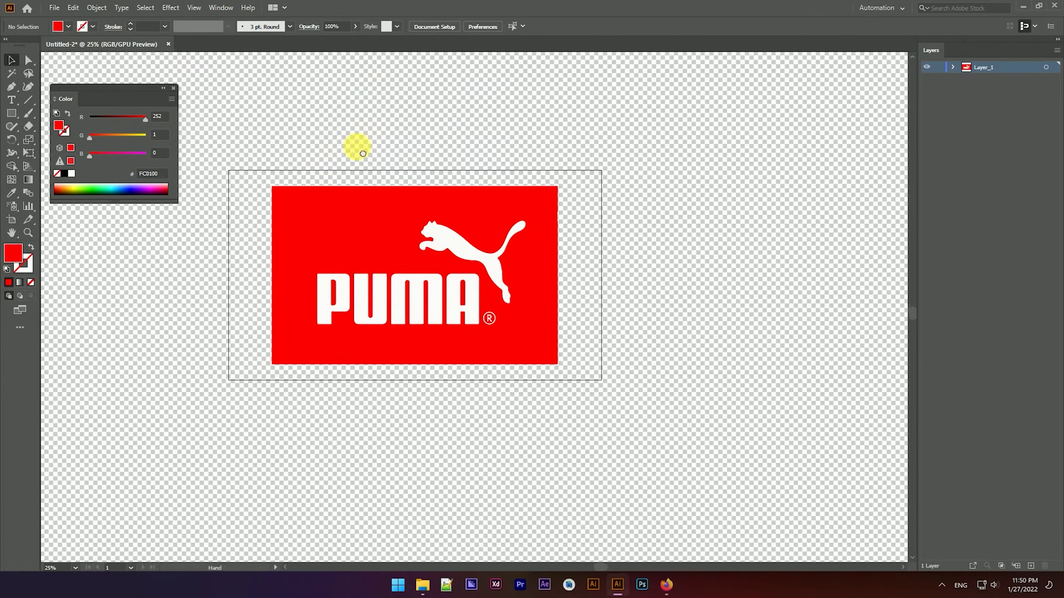
- Move the red background aside and delete the red bars inside the P and A
{"action": "mouse_move", "coordinate": [306, 218]}
{"action": "left_mouse_down"}
{"action": "mouse_move", "coordinate": [584, 245]}
{"action": "mouse_move", "coordinate": [606, 284]}
{"action": "left_mouse_up"}
{"action": "scroll", "coordinate": [475, 280], "scroll_direction": "up", "scroll_amount": 3, "text": "alt"}
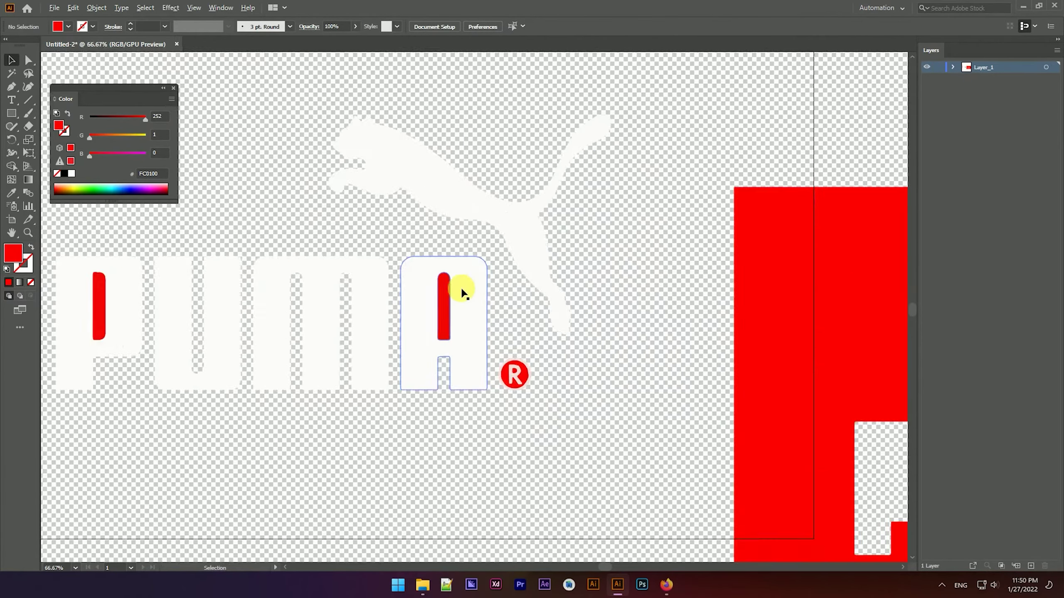
{"action": "scroll", "coordinate": [459, 285], "scroll_direction": "up", "scroll_amount": 1, "text": "alt"}
{"action": "left_click", "coordinate": [438, 294]}
{"action": "left_click", "coordinate": [529, 416], "text": "shift"}
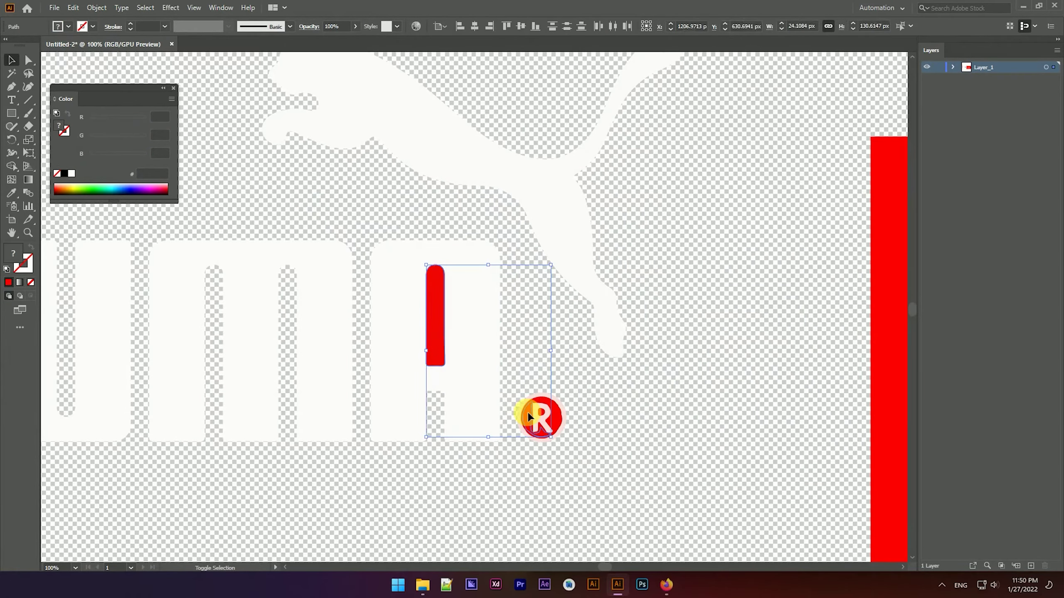
{"action": "scroll", "coordinate": [541, 413], "scroll_direction": "up", "scroll_amount": 1, "text": "alt"}
{"action": "scroll", "coordinate": [557, 385], "scroll_direction": "down", "scroll_amount": 2, "text": "alt"}
{"action": "scroll", "coordinate": [263, 229], "scroll_direction": "left", "scroll_amount": 3}
{"action": "left_click", "coordinate": [253, 279]}
{"action": "left_click", "coordinate": [596, 301], "text": "shift"}
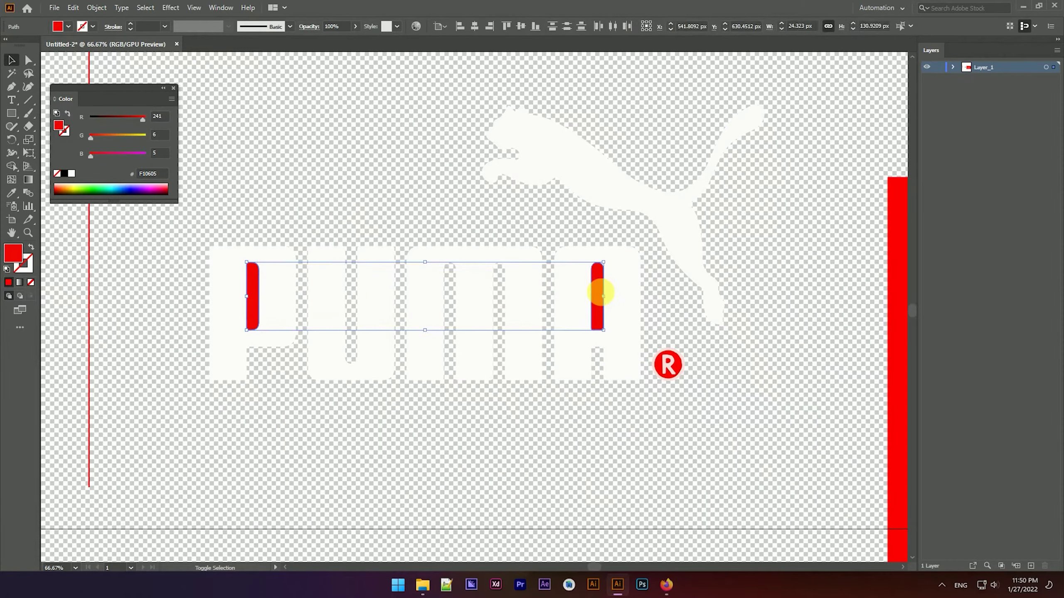
{"action": "key", "text": "Delete"}
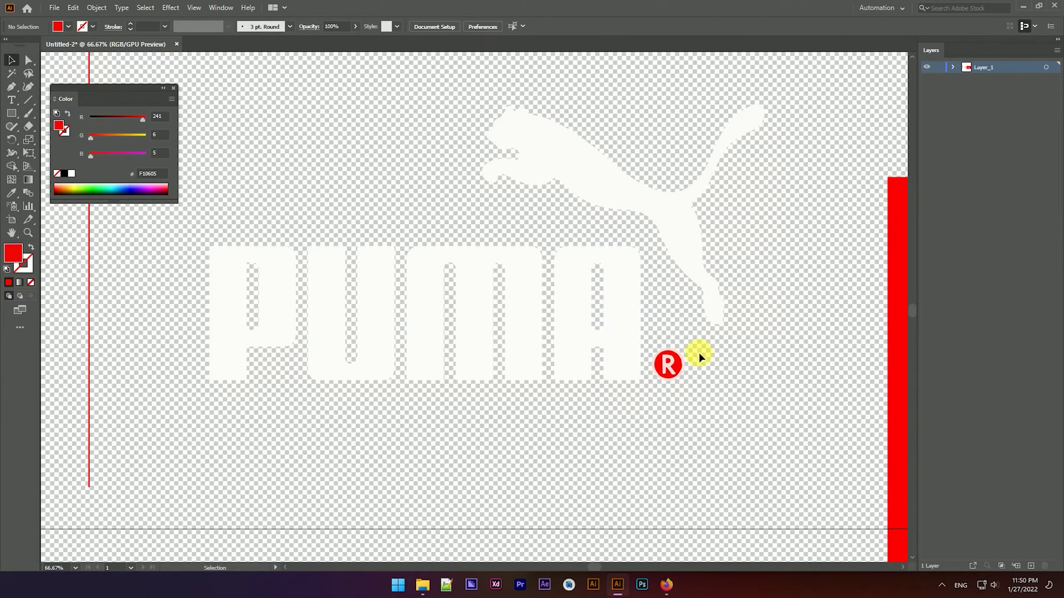
- Delete the ® mark and the leftover invisible shape, then select the white logo
{"action": "left_click", "coordinate": [659, 380]}
{"action": "key", "text": "Delete"}
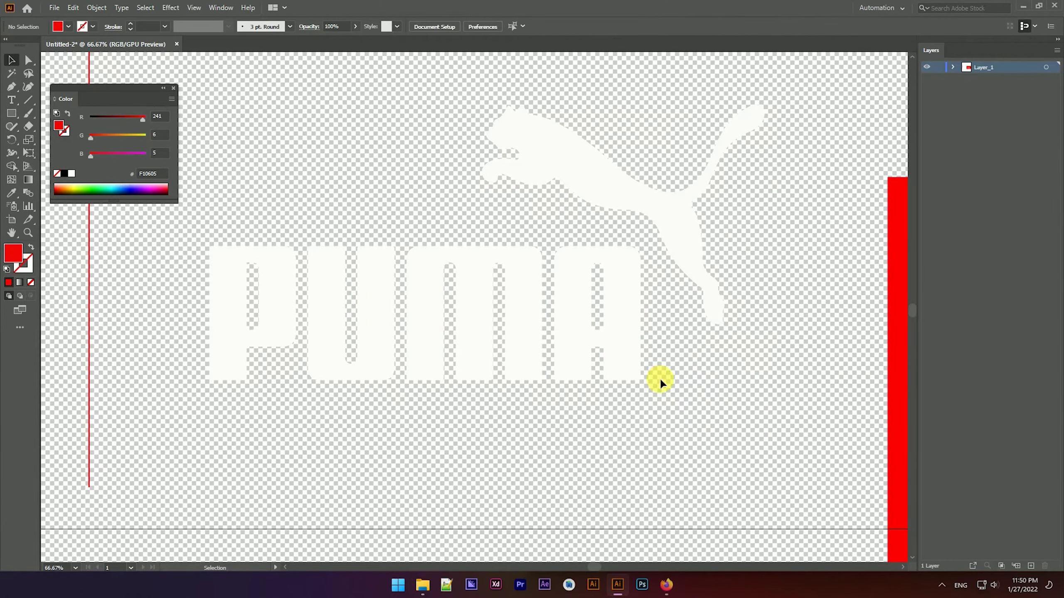
{"action": "scroll", "coordinate": [530, 283], "scroll_direction": "down", "scroll_amount": 2}
{"action": "left_click", "coordinate": [309, 260]}
{"action": "key", "text": "Delete"}
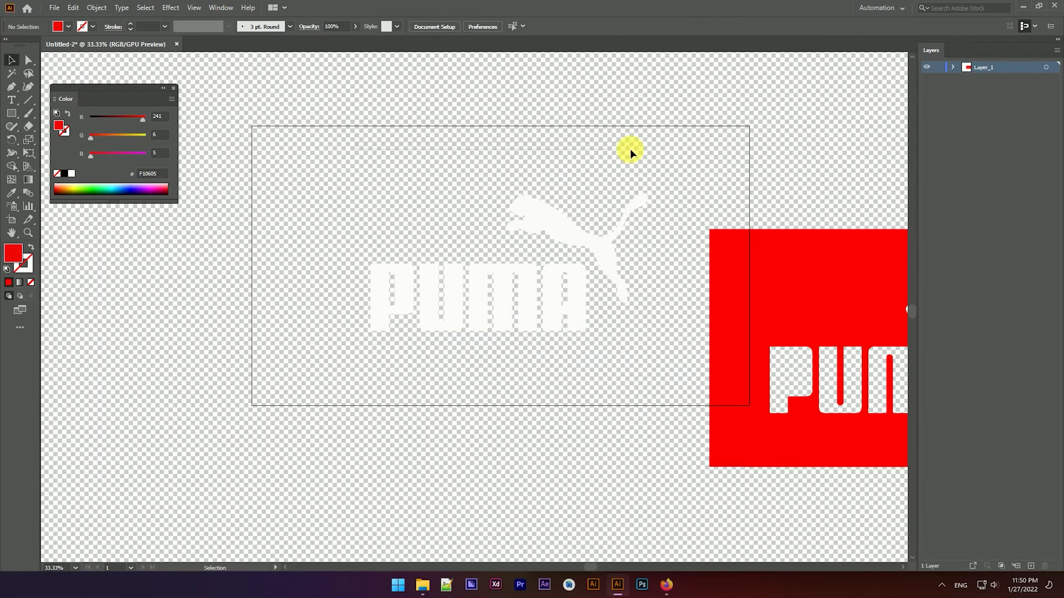
{"action": "left_click_drag", "start_coordinate": [669, 387], "coordinate": [71, 250]}
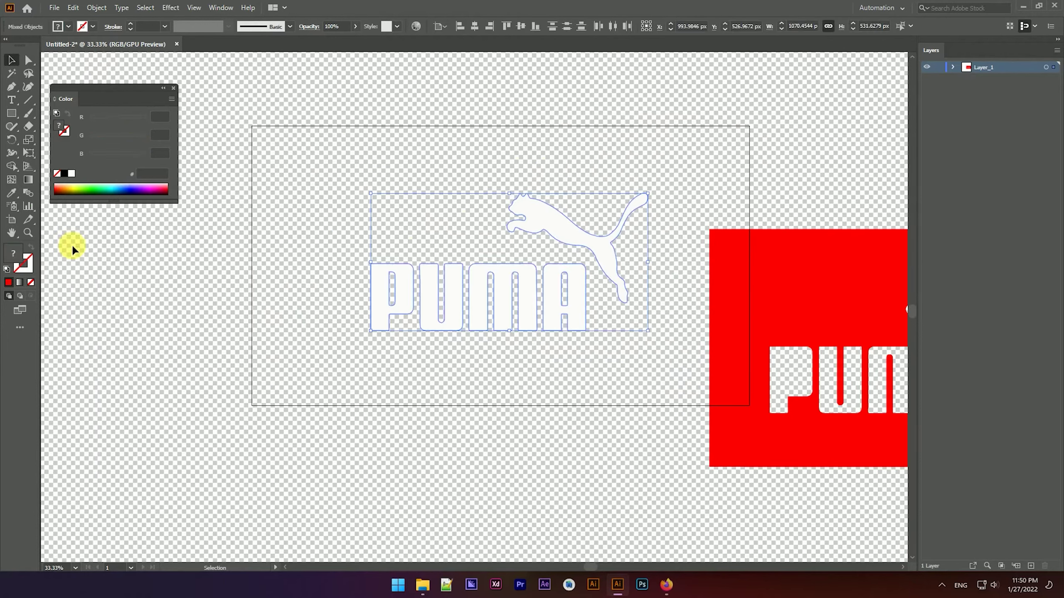
- Fill the PUMA logo shapes with solid black
{"action": "left_click", "coordinate": [65, 173]}
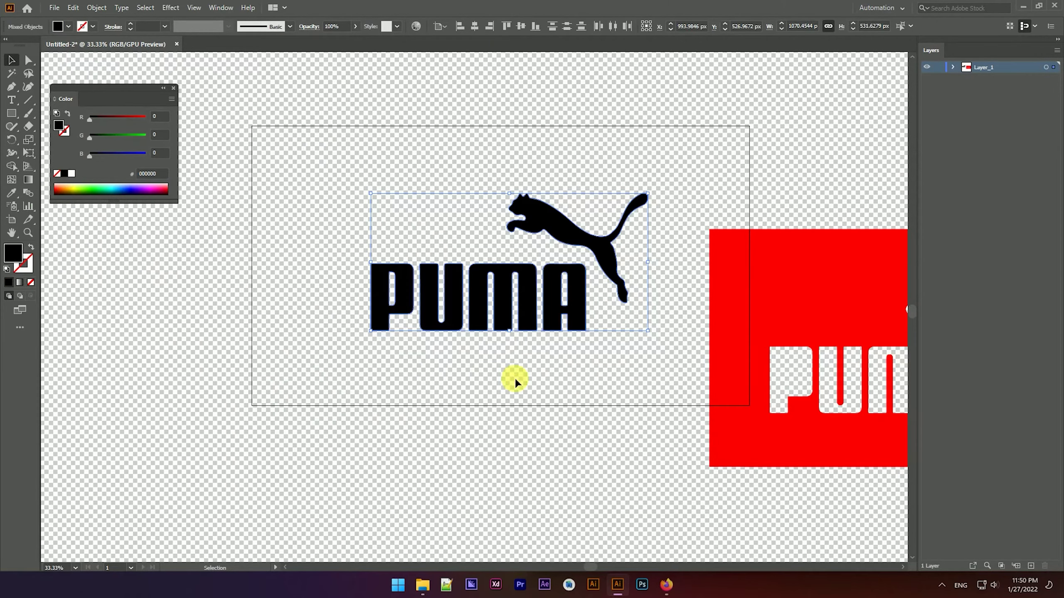
{"action": "left_click", "coordinate": [600, 281]}
{"action": "scroll", "coordinate": [586, 245], "scroll_direction": "up", "scroll_amount": 2}
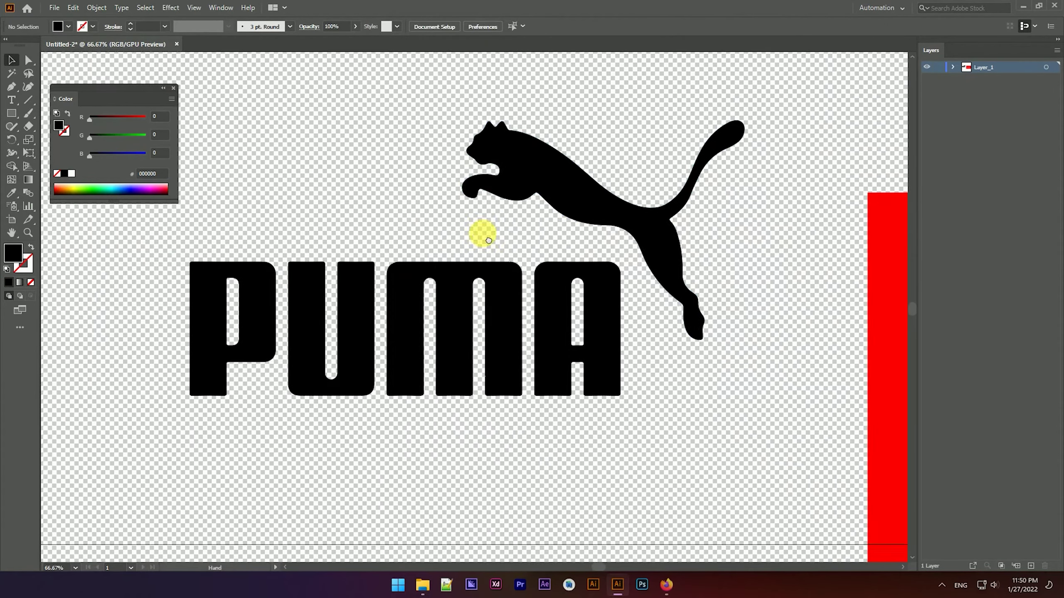
{"action": "scroll", "coordinate": [303, 331], "scroll_direction": "up", "scroll_amount": 2}
{"action": "scroll", "coordinate": [388, 241], "scroll_direction": "down", "scroll_amount": 1}
{"action": "scroll", "coordinate": [423, 185], "scroll_direction": "down", "scroll_amount": 3}
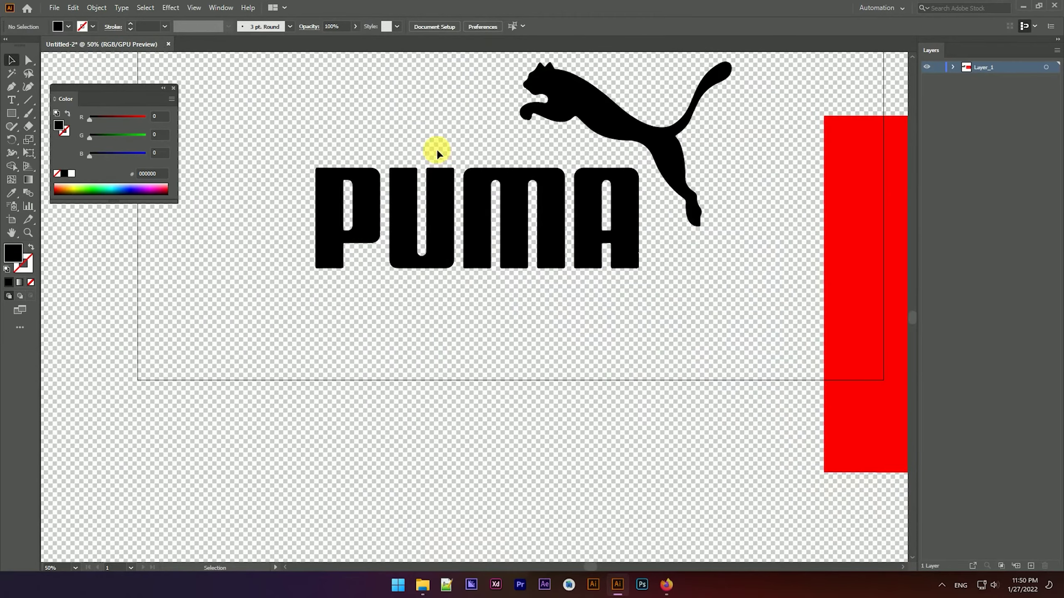
{"action": "scroll", "coordinate": [372, 173], "scroll_direction": "down", "scroll_amount": 1}
{"action": "scroll", "coordinate": [490, 280], "scroll_direction": "right", "scroll_amount": 3}
{"action": "scroll", "coordinate": [463, 146], "scroll_direction": "up", "scroll_amount": 1}
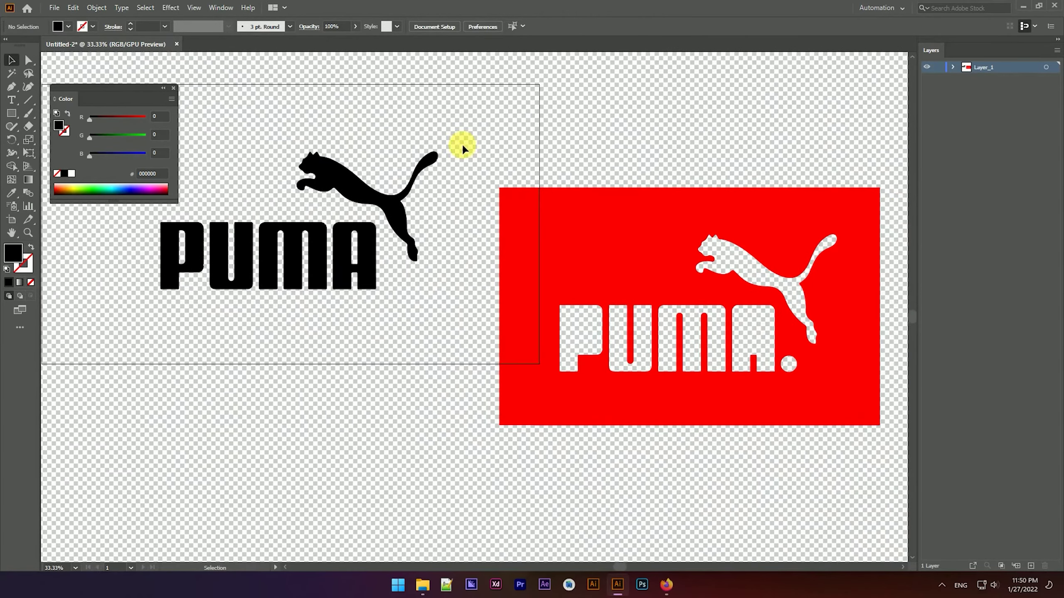
- Delete the red PUMA reference image and reframe the view on the traced logo
{"action": "left_click", "coordinate": [882, 460]}
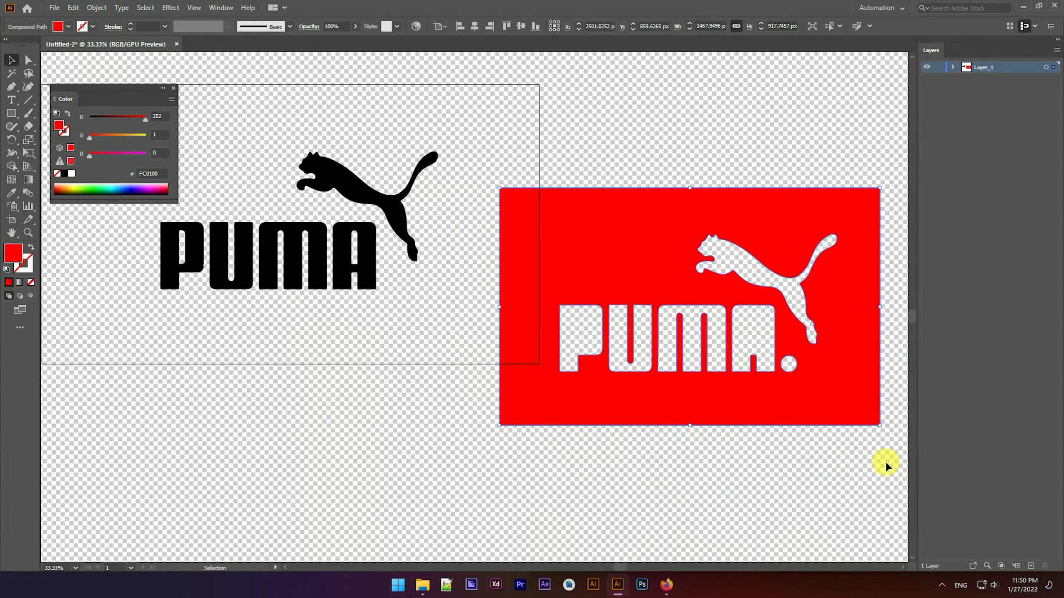
{"action": "key", "text": "Delete"}
{"action": "mouse_move", "coordinate": [461, 269]}
{"action": "left_mouse_down"}
{"action": "mouse_move", "coordinate": [566, 270]}
{"action": "mouse_move", "coordinate": [592, 245]}
{"action": "left_mouse_up"}
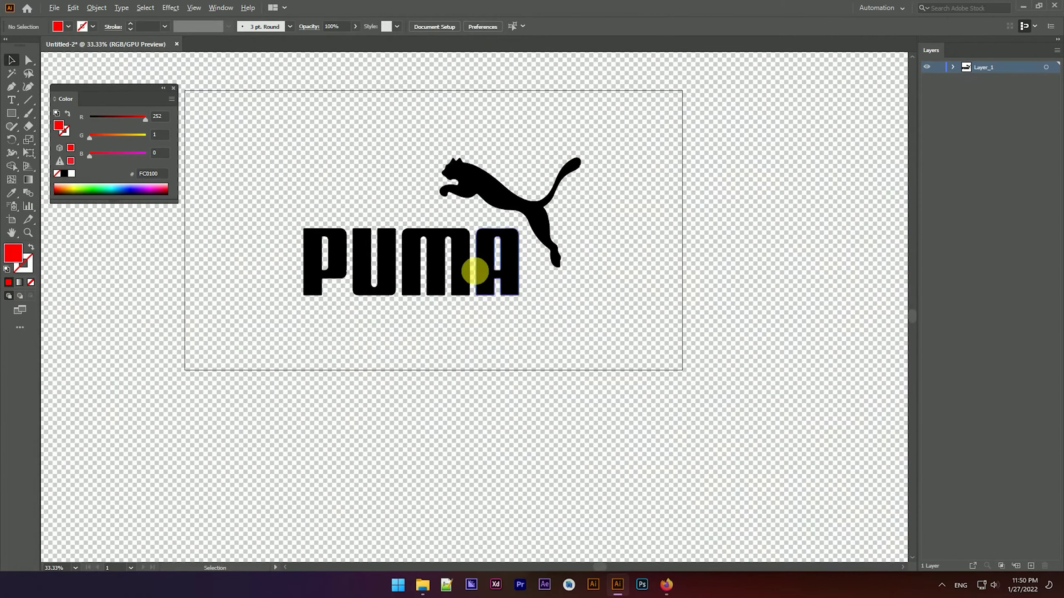
{"action": "key", "text": "ctrl+plus"}
{"action": "key", "text": "ctrl+plus"}
{"action": "left_click", "coordinate": [488, 245]}
{"action": "left_click", "coordinate": [603, 314]}
{"action": "scroll", "coordinate": [603, 319], "scroll_direction": "left", "scroll_amount": 2}
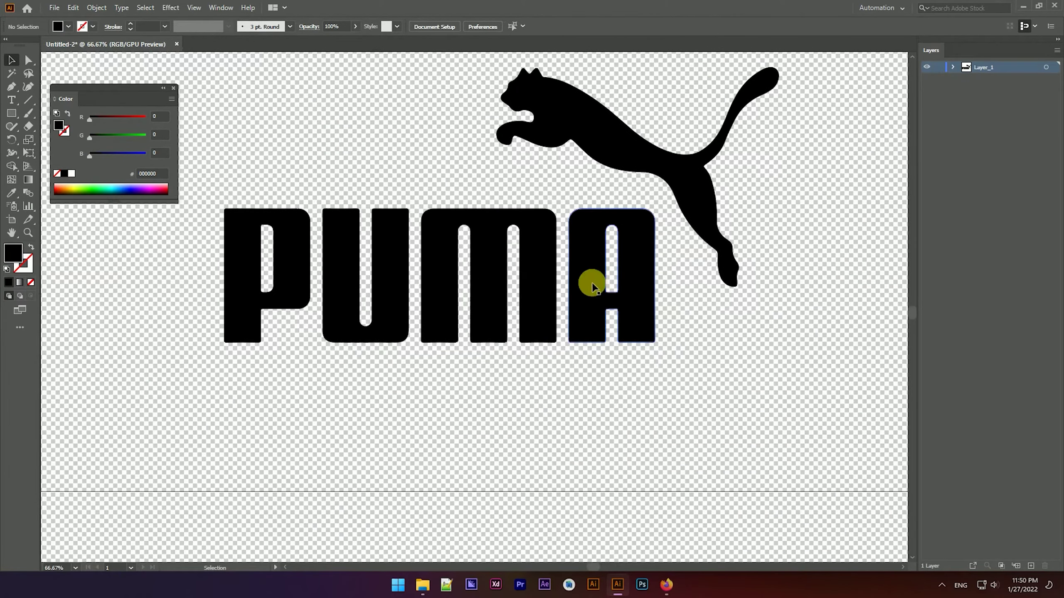
{"action": "key", "text": "ctrl+minus"}
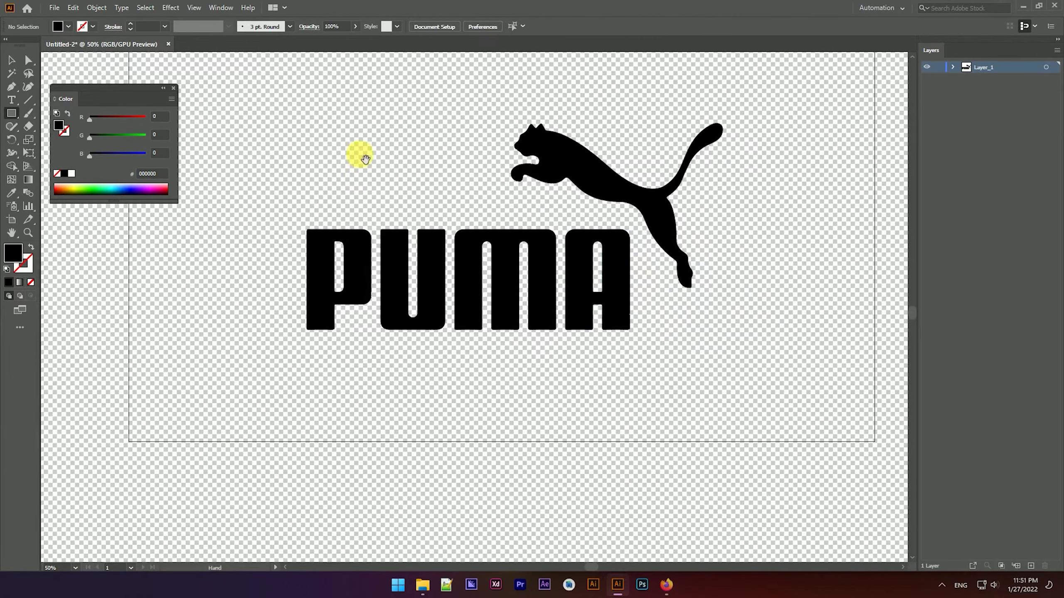
{"action": "key", "text": "ctrl+minus"}
- Draw a rectangle covering the whole artboard
{"action": "left_click_drag", "start_coordinate": [249, 113], "coordinate": [744, 392]}
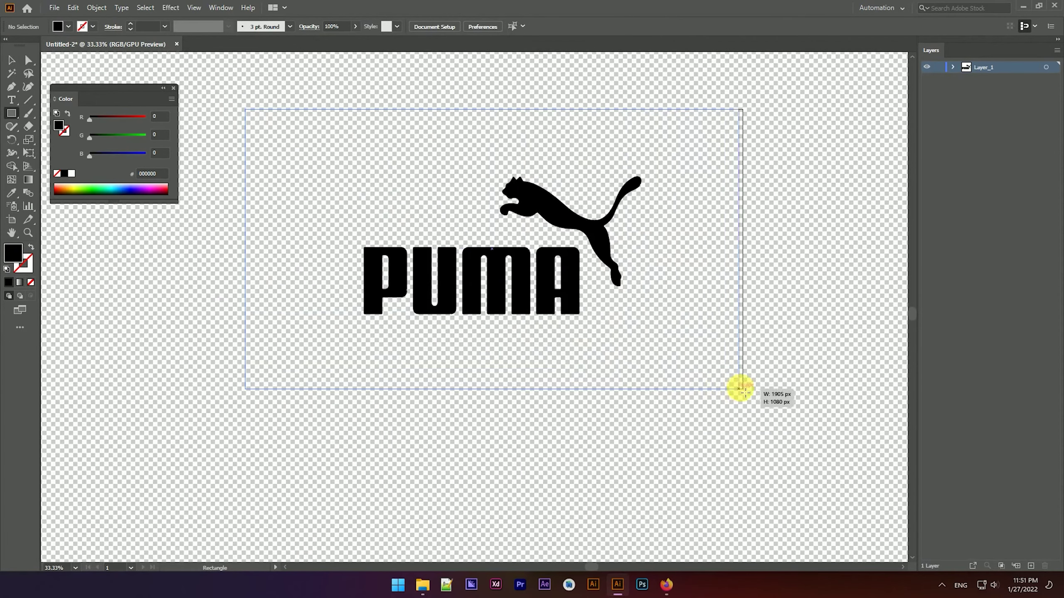
{"action": "left_click_drag", "start_coordinate": [744, 392], "coordinate": [742, 389]}
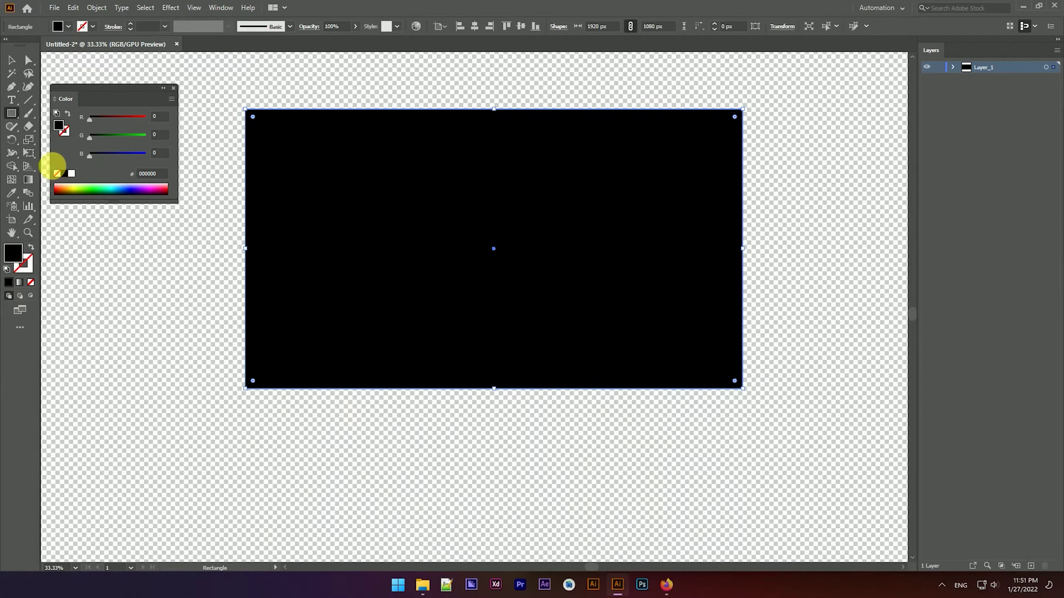
{"action": "left_click", "coordinate": [11, 60]}
{"action": "left_click", "coordinate": [372, 104]}
{"action": "left_click", "coordinate": [579, 181]}
- Send the rectangle behind the logo, fill it white, and lock it in Layers
{"action": "left_click", "coordinate": [953, 67]}
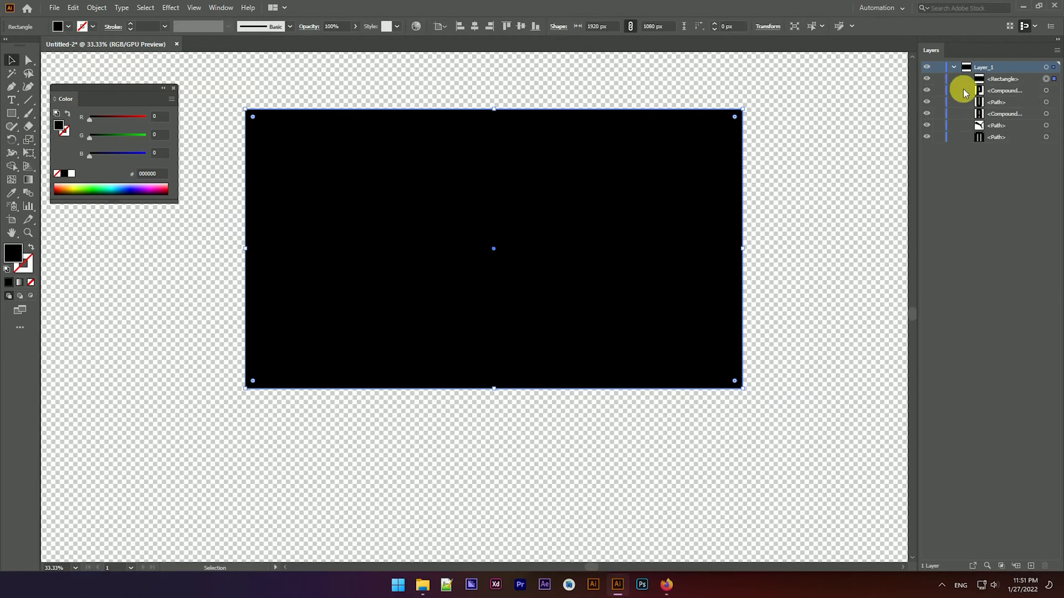
{"action": "key", "text": "ctrl+shift+bracketleft"}
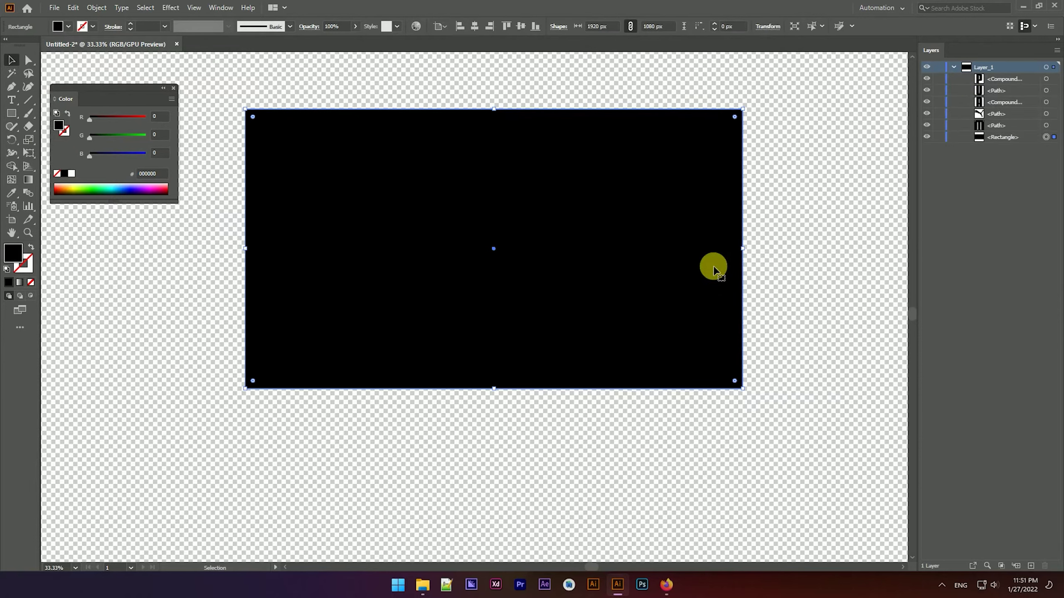
{"action": "left_click", "coordinate": [72, 173]}
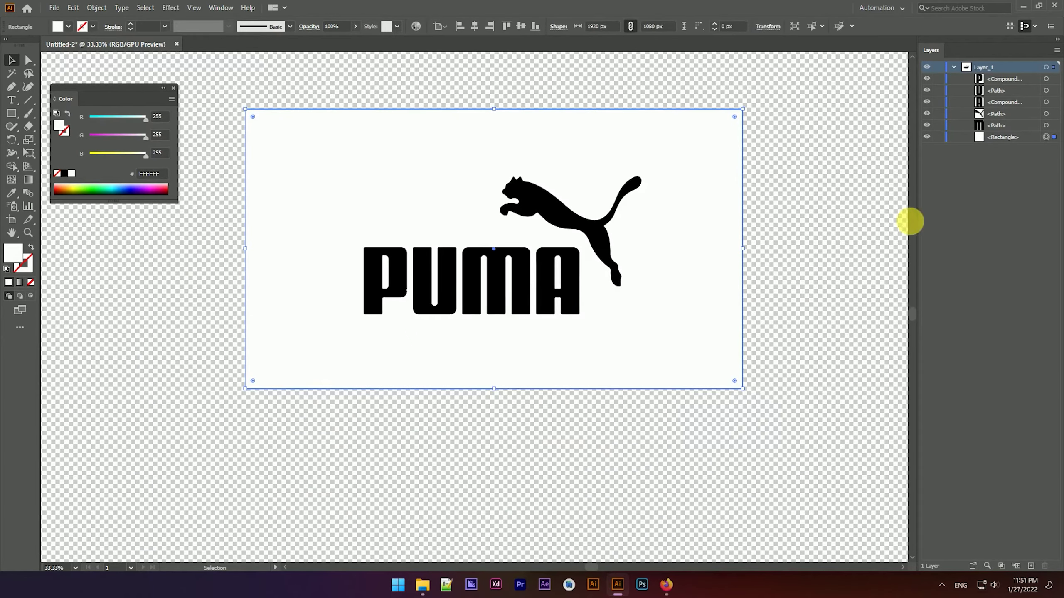
{"action": "left_click", "coordinate": [938, 137]}
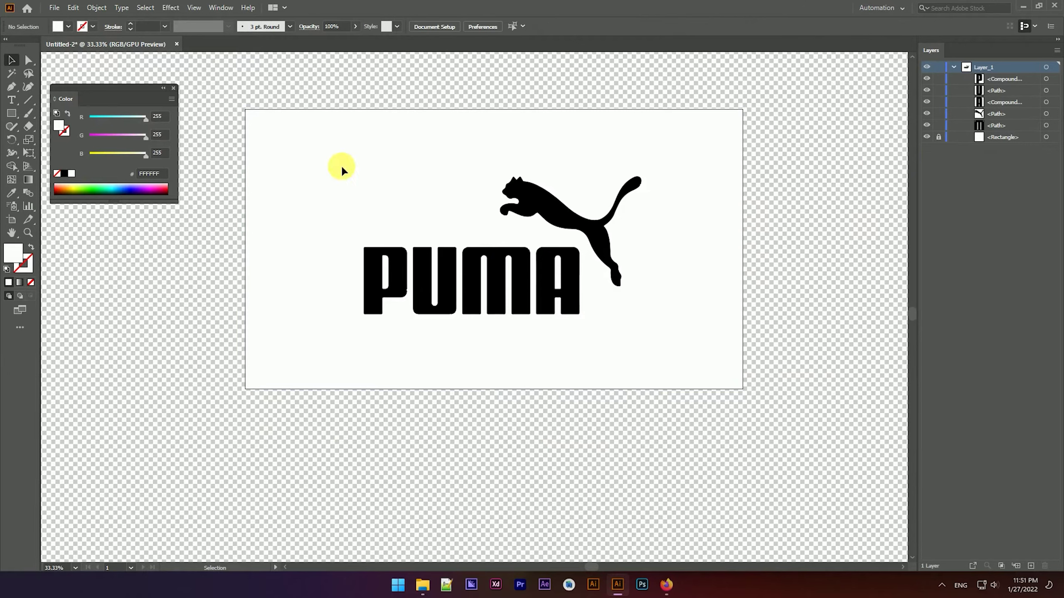
- Group all the PUMA lettering and cat shapes together
{"action": "left_click_drag", "start_coordinate": [292, 154], "coordinate": [679, 344]}
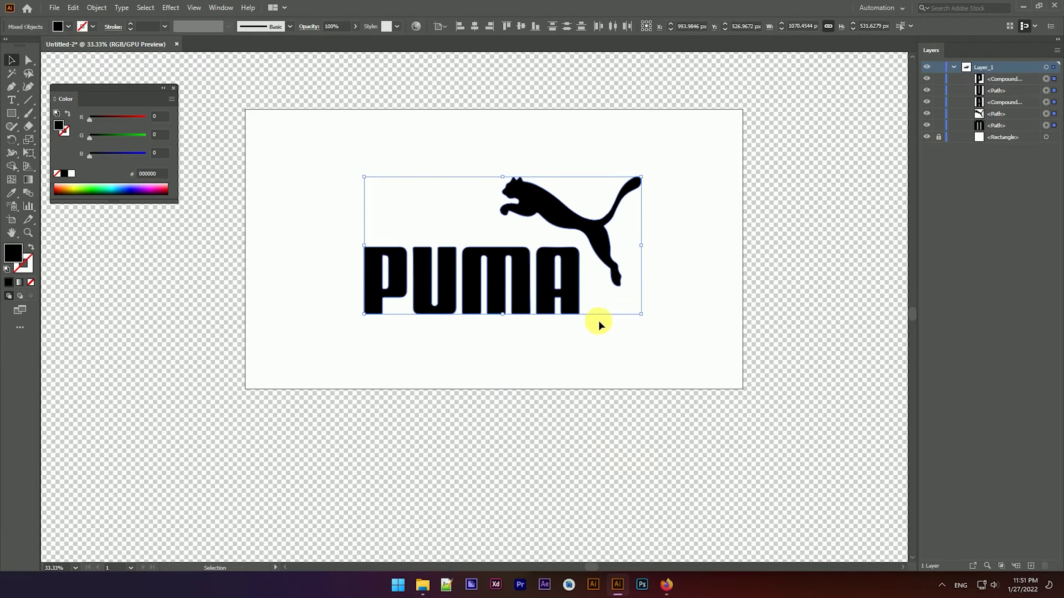
{"action": "left_click", "coordinate": [658, 320]}
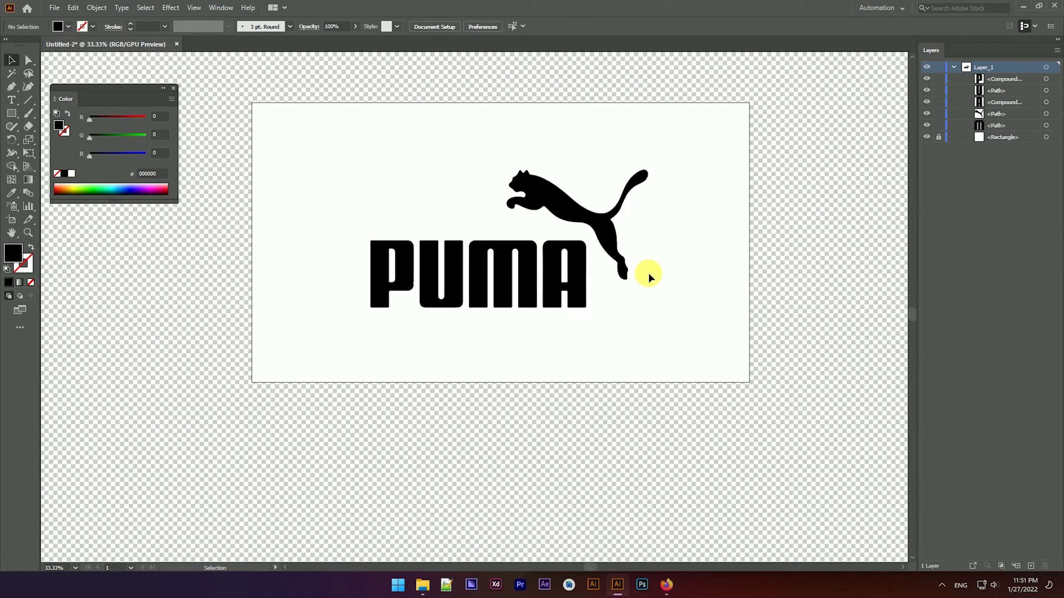
{"action": "left_click_drag", "start_coordinate": [672, 150], "coordinate": [337, 326]}
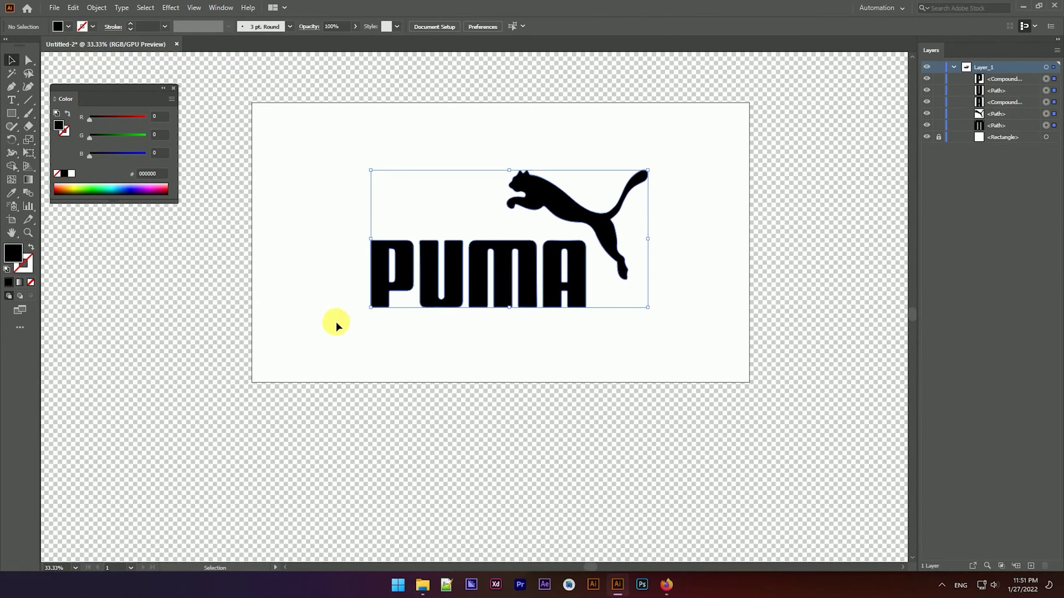
{"action": "right_click", "coordinate": [444, 286]}
{"action": "left_click", "coordinate": [485, 369]}
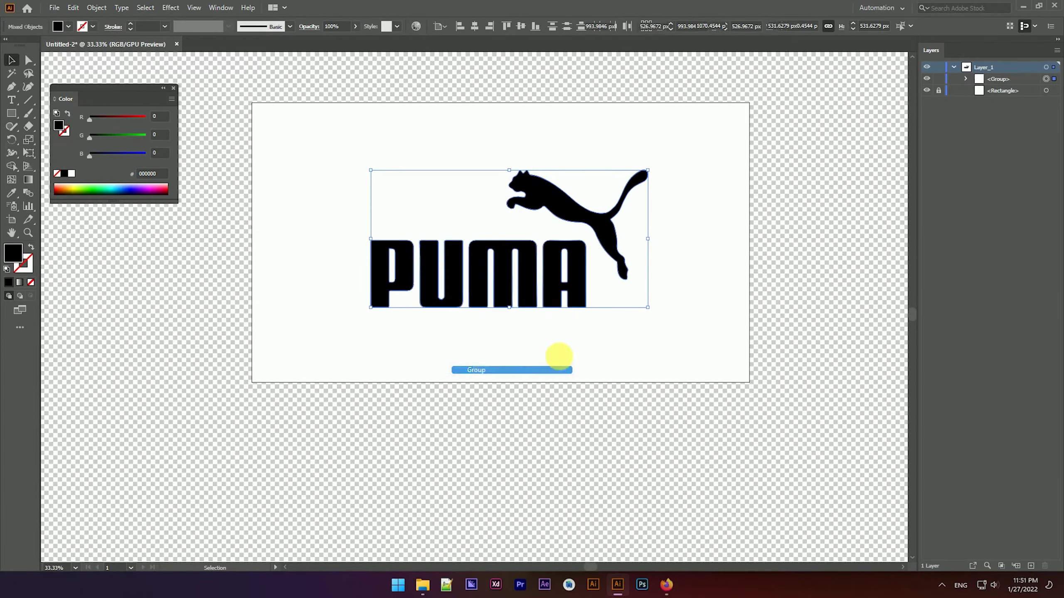
{"action": "left_click", "coordinate": [559, 356]}
- Centre the logo group on the artboard and scale it up to fill more space
{"action": "left_click", "coordinate": [550, 264]}
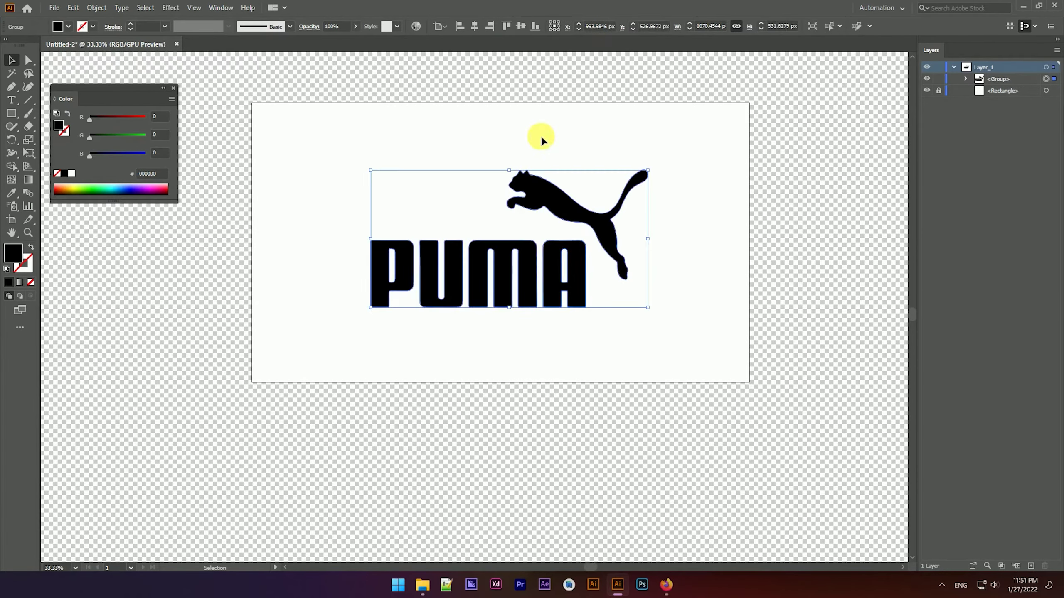
{"action": "left_click", "coordinate": [475, 27]}
{"action": "left_click", "coordinate": [523, 26]}
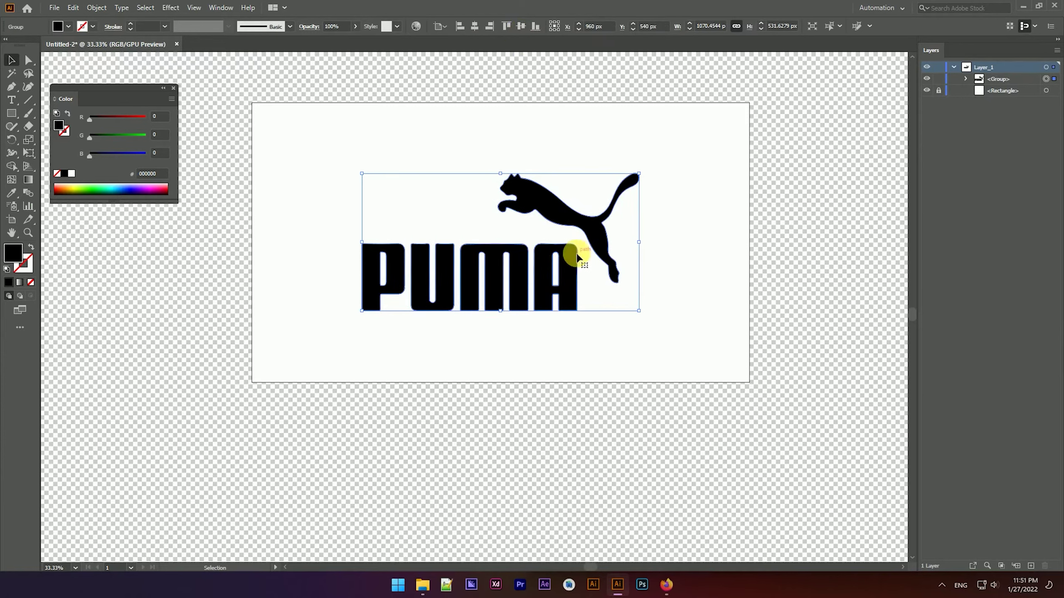
{"action": "left_click_drag", "start_coordinate": [577, 257], "coordinate": [696, 252]}
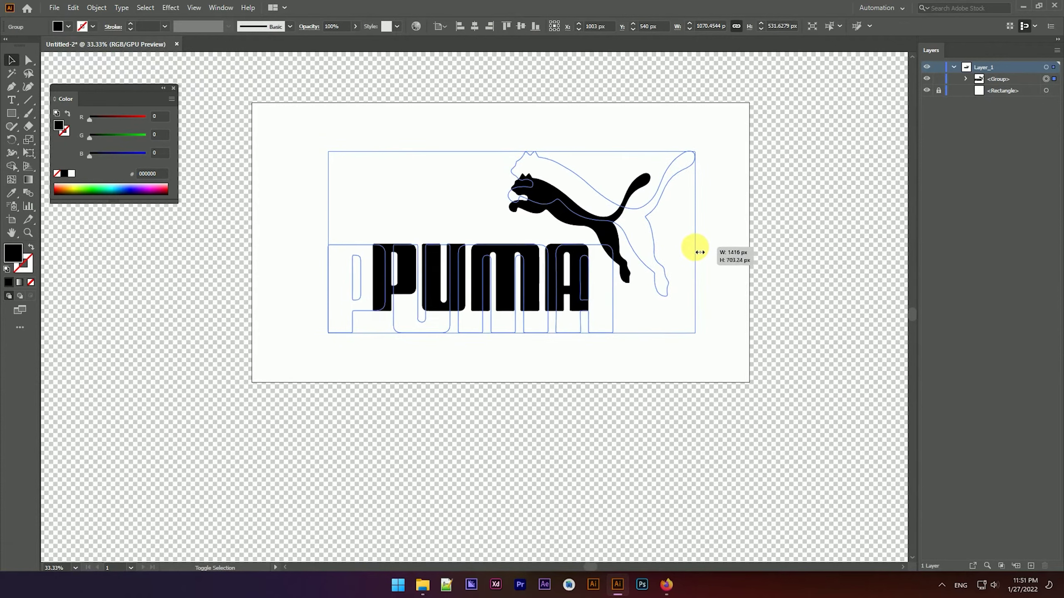
{"action": "left_click_drag", "start_coordinate": [696, 252], "coordinate": [697, 251]}
{"action": "left_click", "coordinate": [744, 273]}
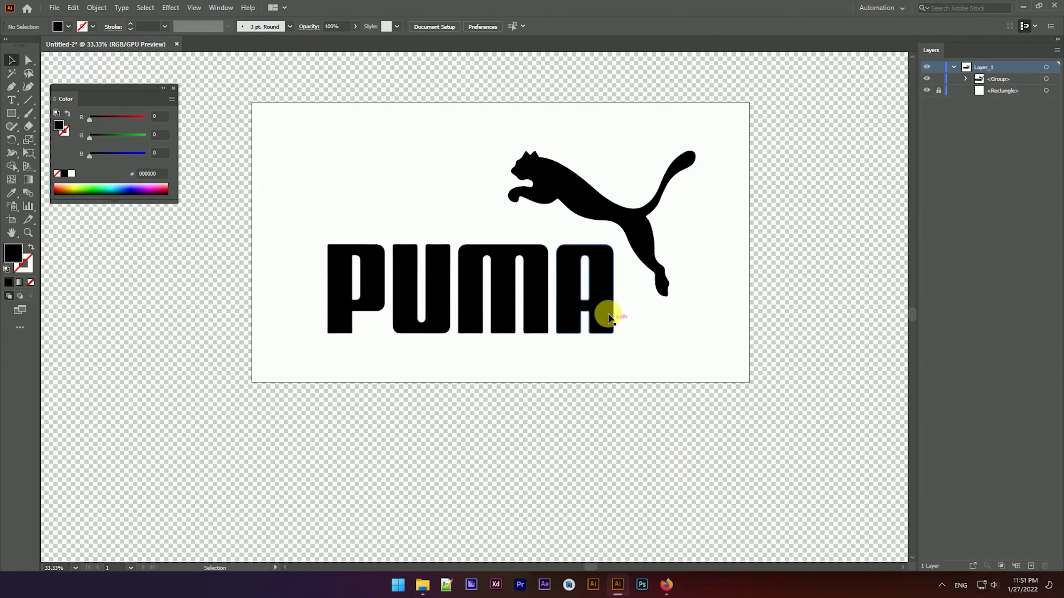
{"action": "scroll", "coordinate": [563, 237], "scroll_direction": "down", "scroll_amount": 1}
{"action": "scroll", "coordinate": [650, 283], "scroll_direction": "down", "scroll_amount": 1}
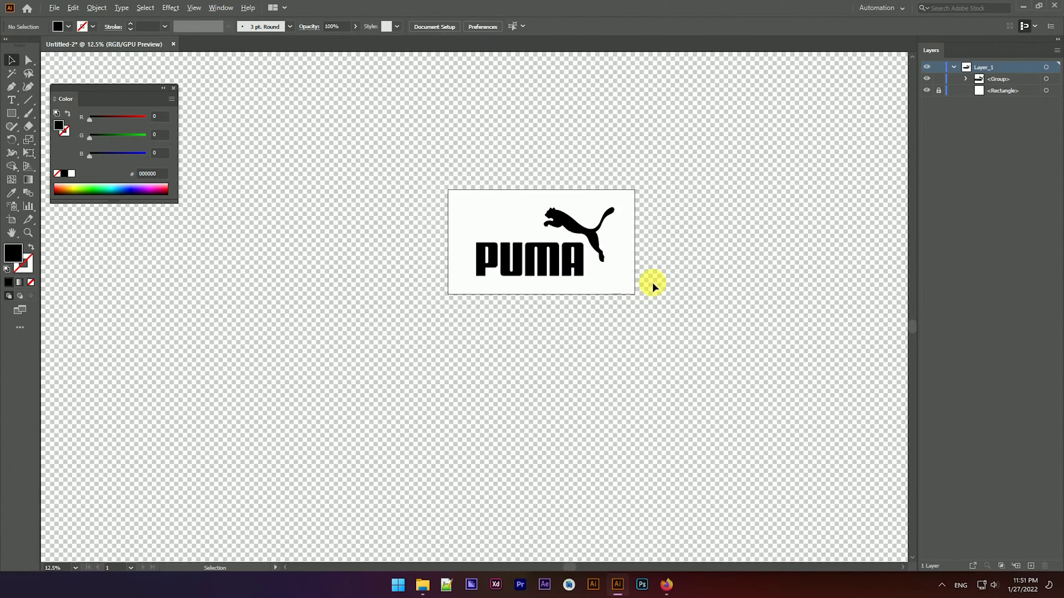
{"action": "scroll", "coordinate": [662, 270], "scroll_direction": "up", "scroll_amount": 1}
{"action": "scroll", "coordinate": [582, 244], "scroll_direction": "down", "scroll_amount": 1}
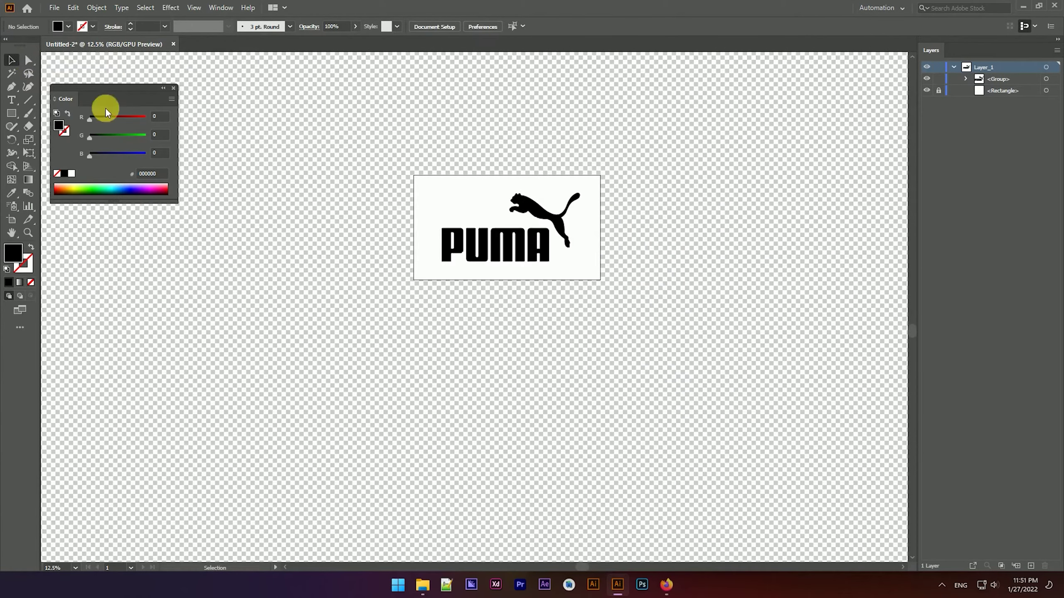
- Duplicate the PUMA logo and its background to the left of the original
{"action": "left_click", "coordinate": [11, 62]}
{"action": "left_click_drag", "start_coordinate": [540, 235], "coordinate": [297, 235]}
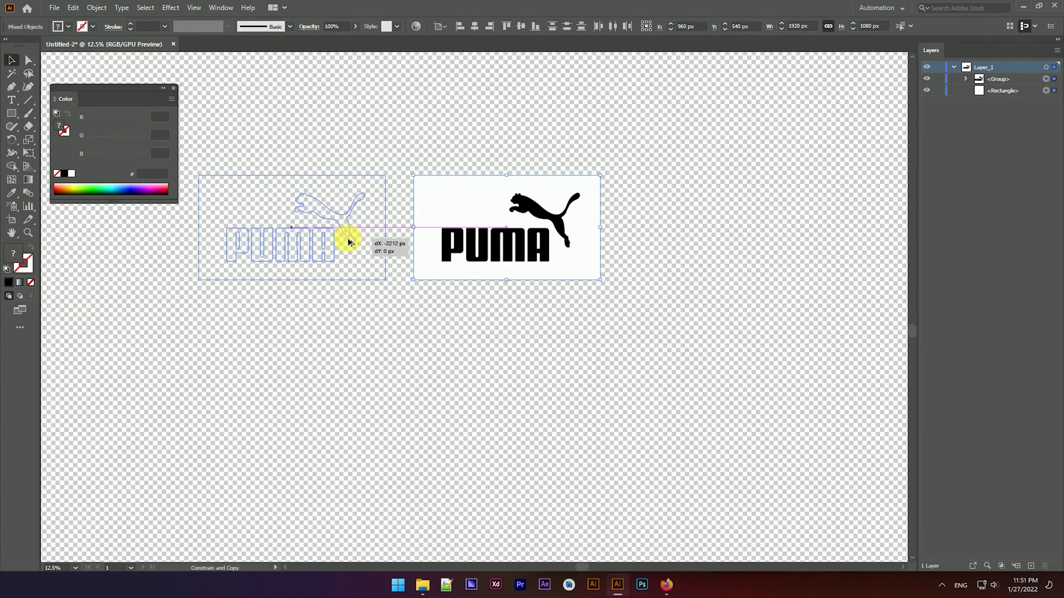
{"action": "left_click_drag", "start_coordinate": [238, 157], "coordinate": [339, 306]}
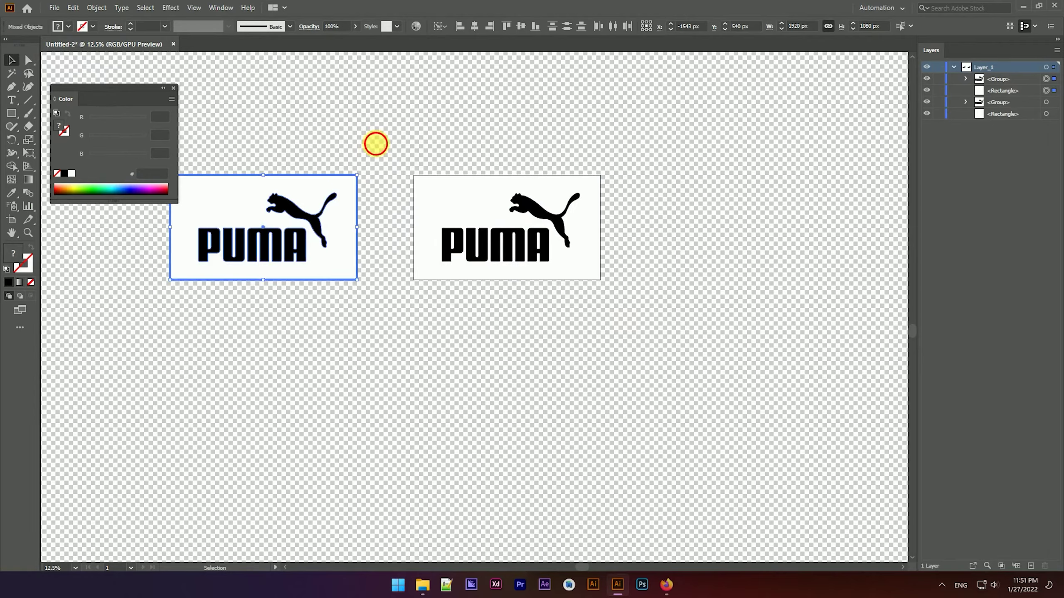
{"action": "left_click_drag", "start_coordinate": [375, 143], "coordinate": [373, 197]}
{"action": "left_click", "coordinate": [352, 193]}
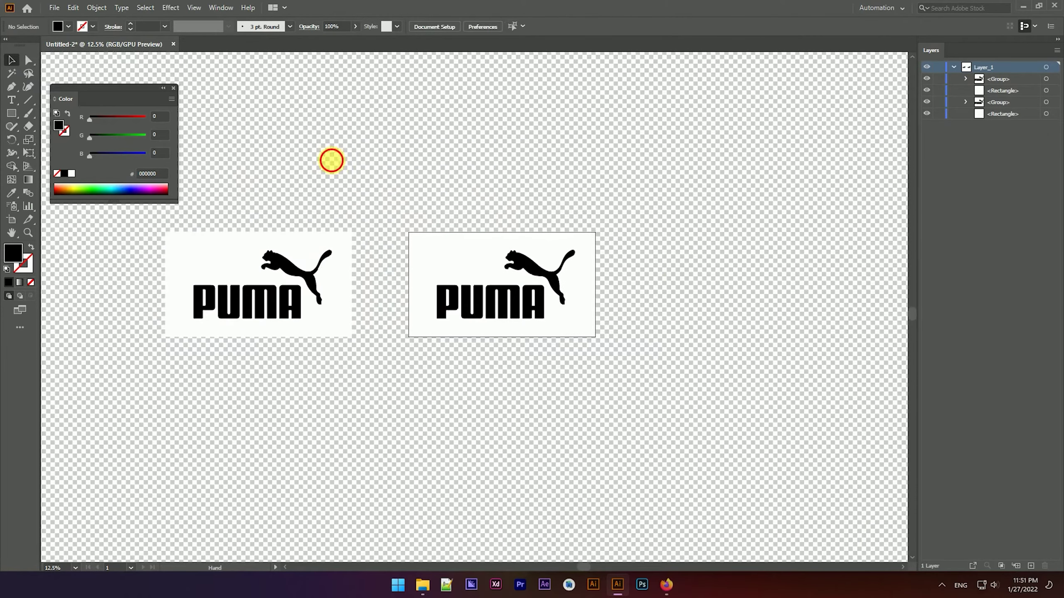
{"action": "left_click_drag", "start_coordinate": [330, 159], "coordinate": [338, 180]}
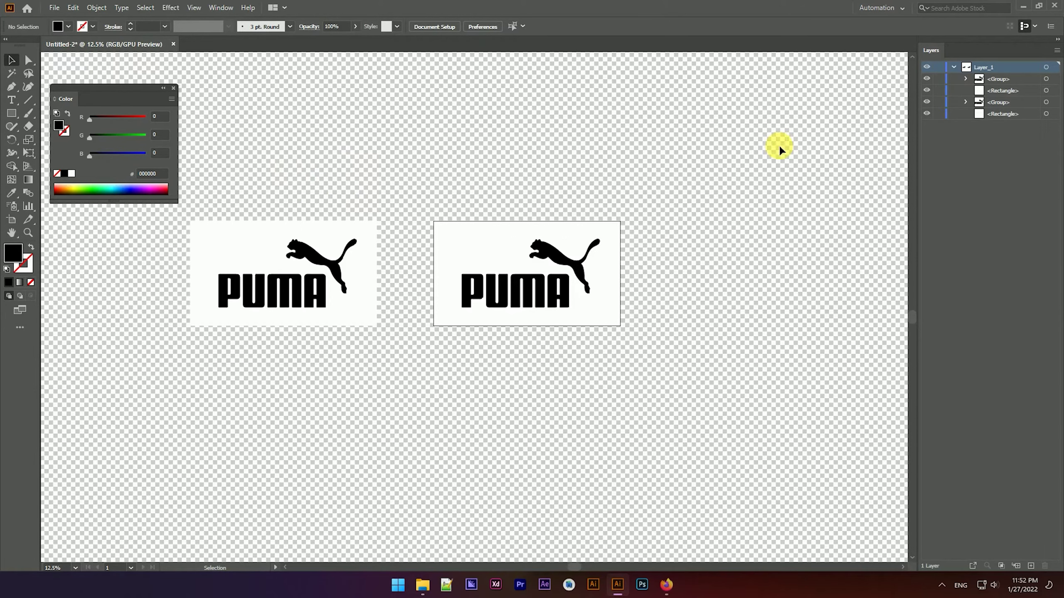
{"action": "left_click", "coordinate": [513, 166]}
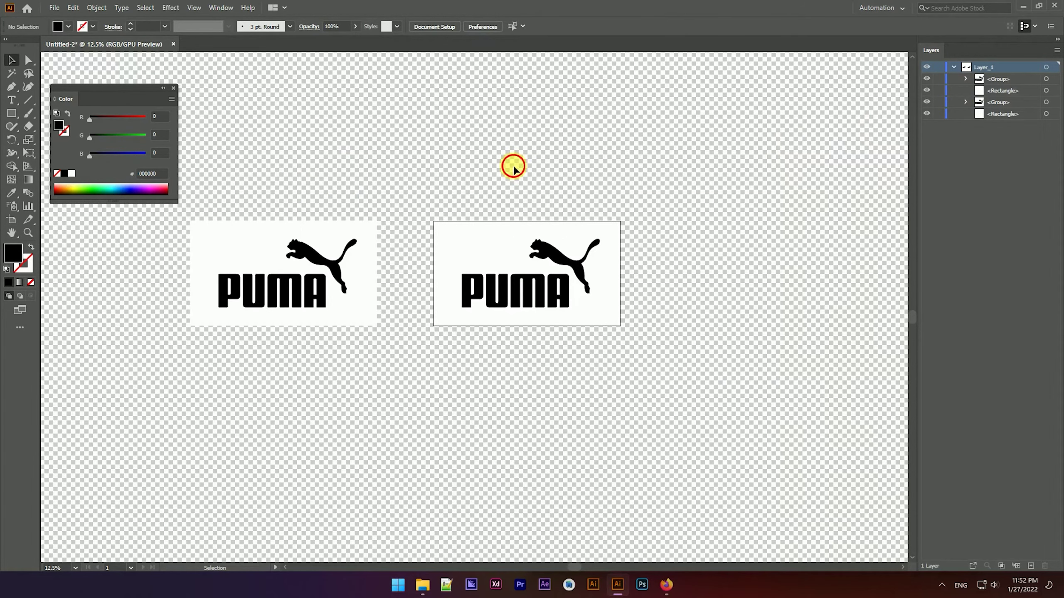
- Close the PUMA document without saving and open 2.png as a new document
{"action": "left_click", "coordinate": [173, 44]}
{"action": "left_click", "coordinate": [578, 304]}
{"action": "left_click", "coordinate": [423, 585]}
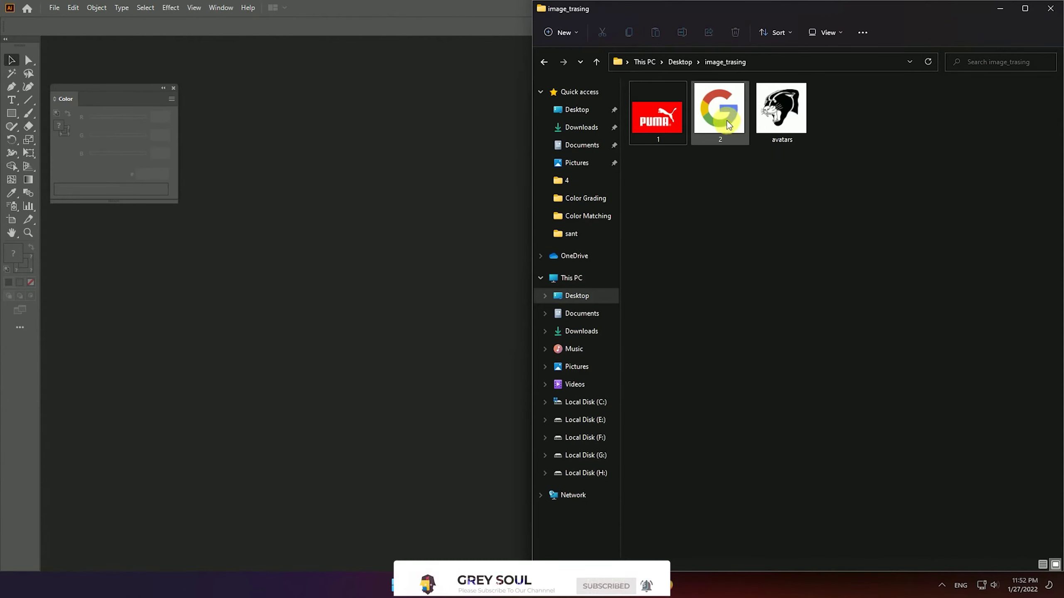
{"action": "left_click_drag", "start_coordinate": [724, 115], "coordinate": [389, 173]}
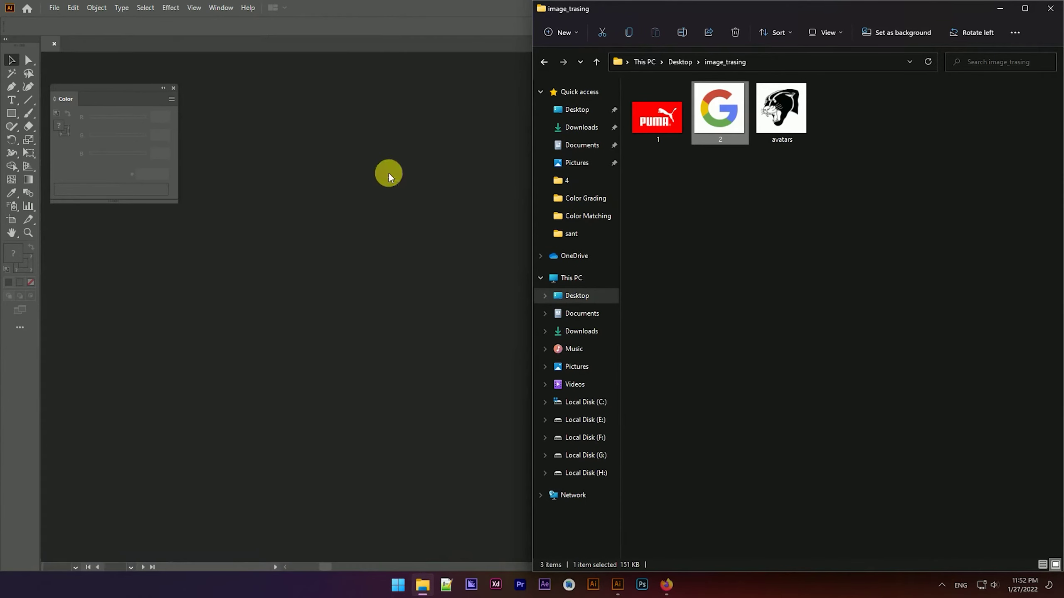
{"action": "left_click", "coordinate": [431, 233]}
{"action": "left_click", "coordinate": [660, 207]}
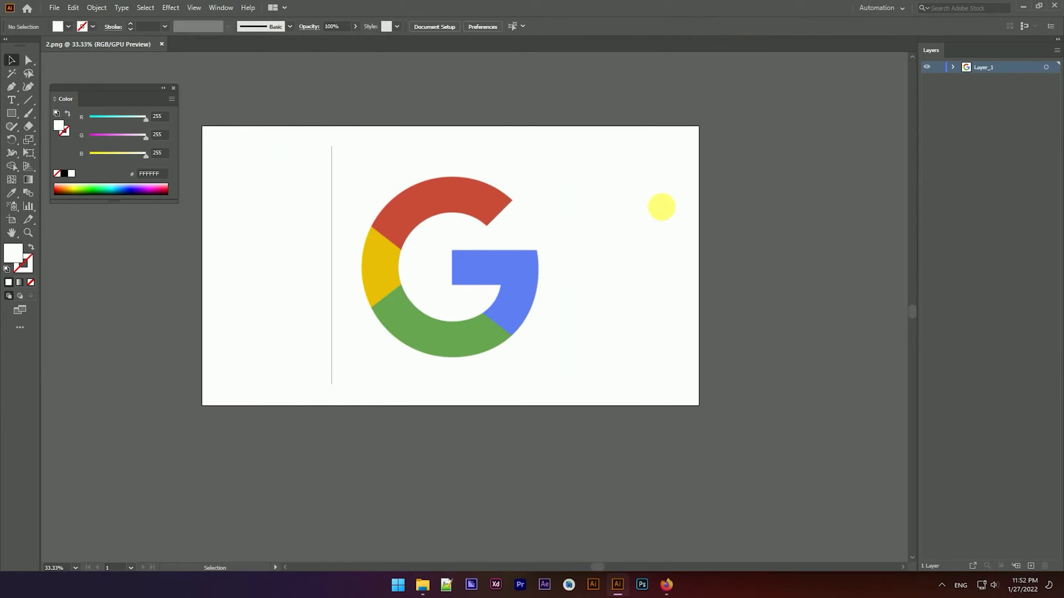
- Select the Google G picture and image-trace it with the 16 Colors preset
{"action": "left_click_drag", "start_coordinate": [440, 240], "coordinate": [484, 258]}
{"action": "key", "text": "ctrl+z"}
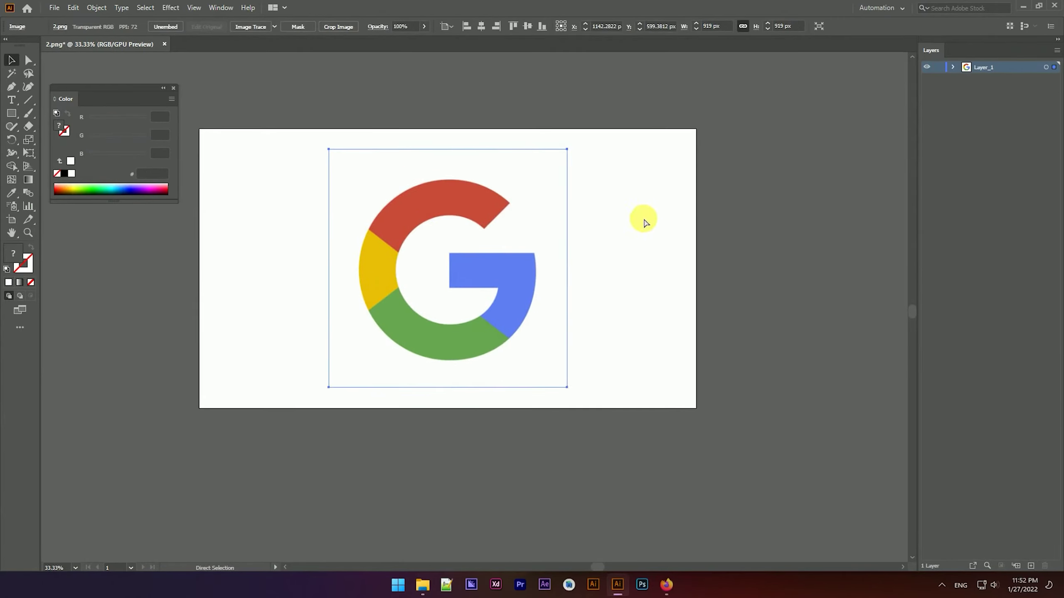
{"action": "left_click", "coordinate": [635, 251]}
{"action": "left_click", "coordinate": [433, 258]}
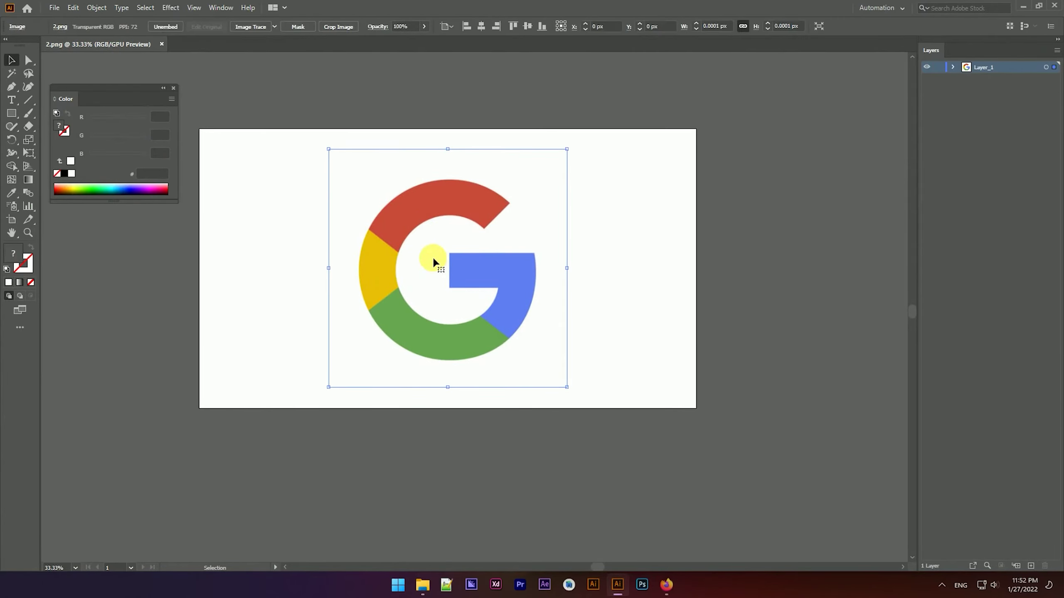
{"action": "left_click", "coordinate": [421, 222]}
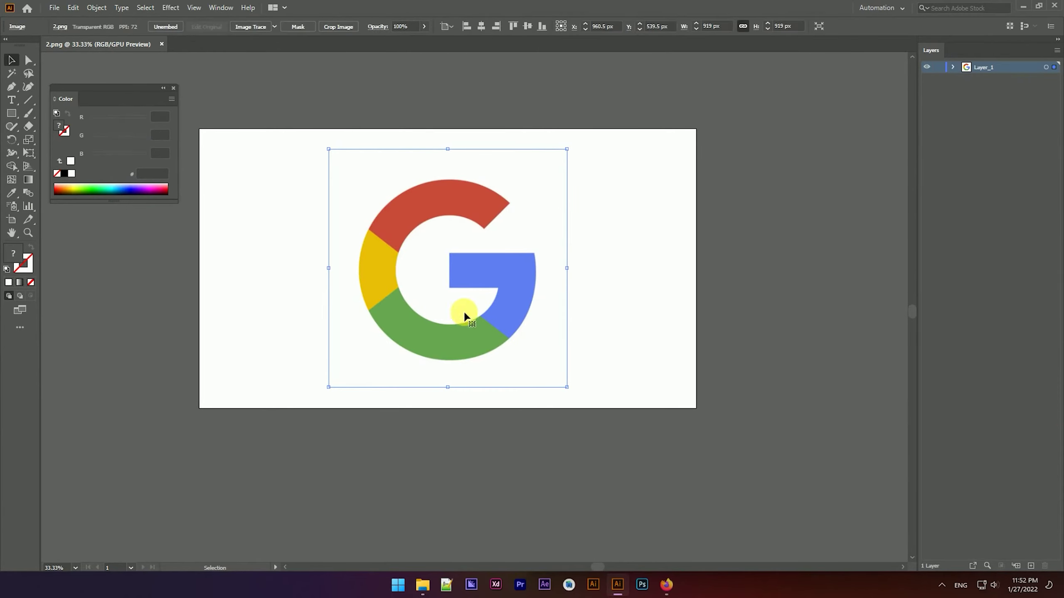
{"action": "left_click", "coordinate": [275, 27]}
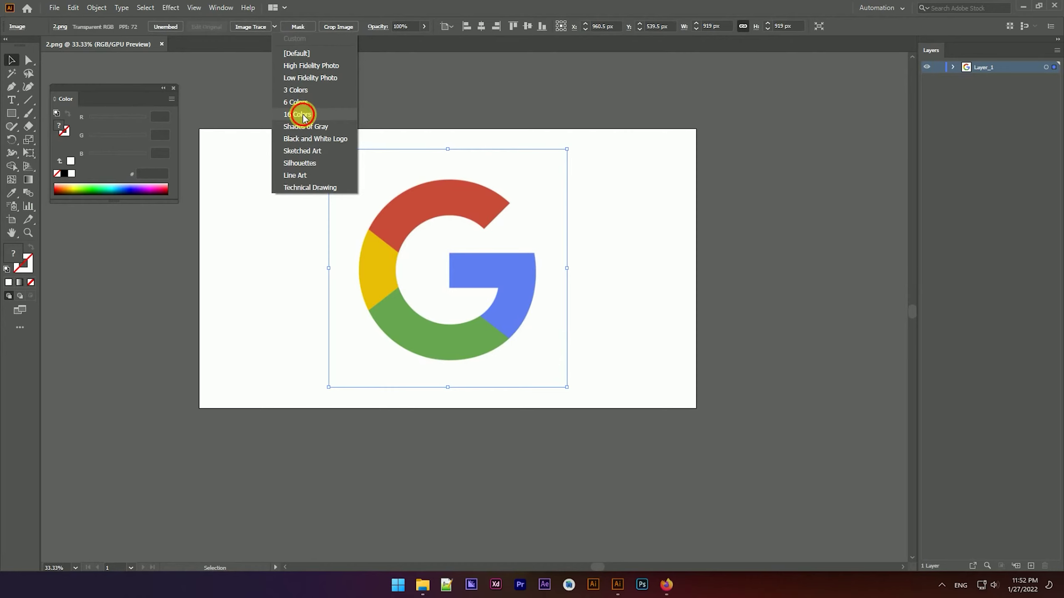
{"action": "left_click", "coordinate": [302, 115]}
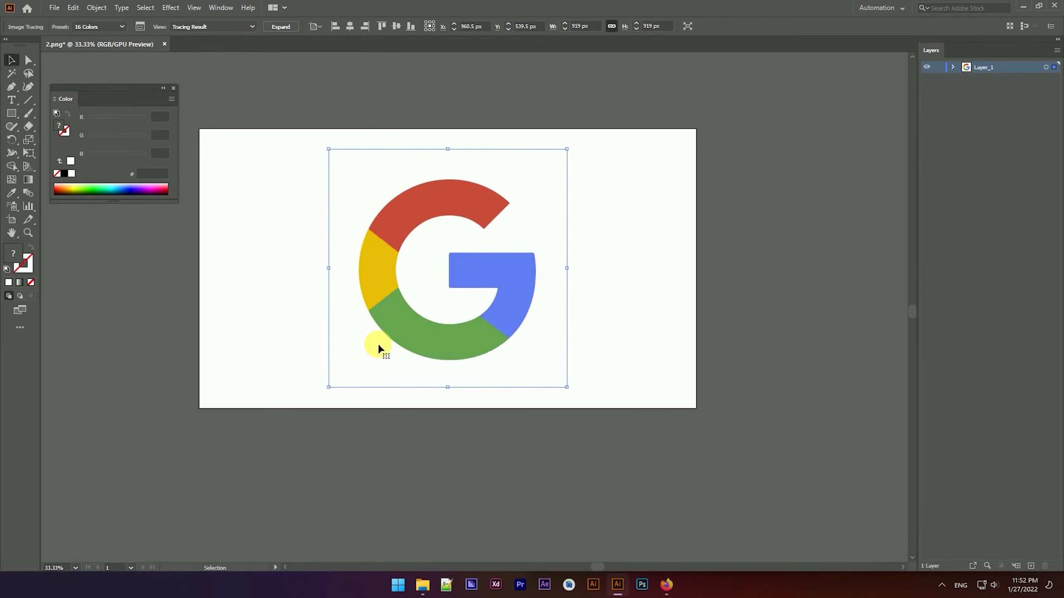
{"action": "left_click", "coordinate": [539, 438]}
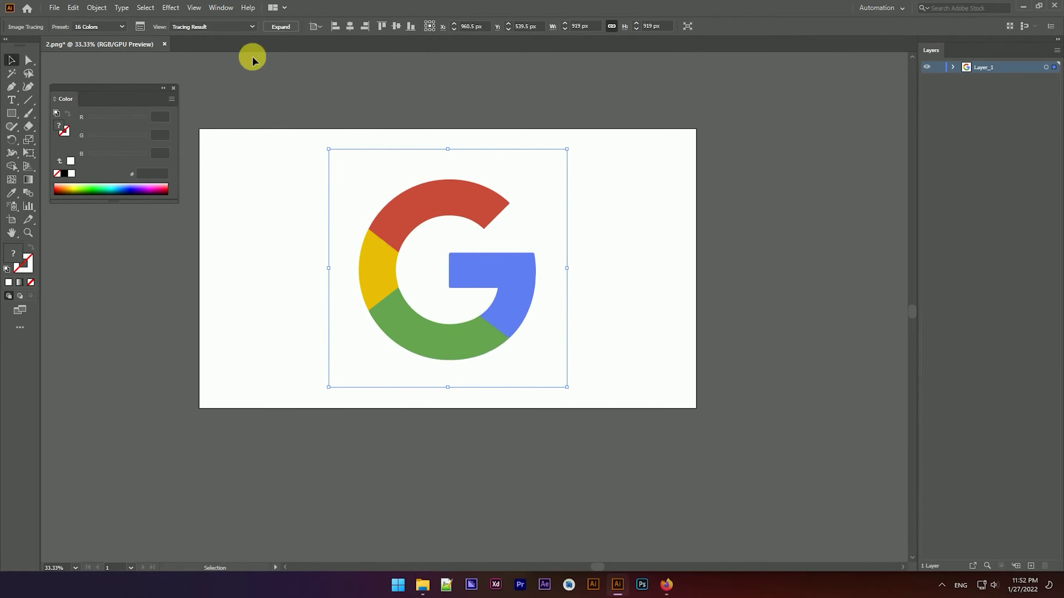
- Expand the traced G into paths and ungroup its pieces
{"action": "left_click", "coordinate": [275, 27]}
{"action": "scroll", "coordinate": [439, 231], "scroll_direction": "up", "scroll_amount": 3}
{"action": "scroll", "coordinate": [442, 230], "scroll_direction": "down", "scroll_amount": 3}
{"action": "right_click", "coordinate": [442, 229]}
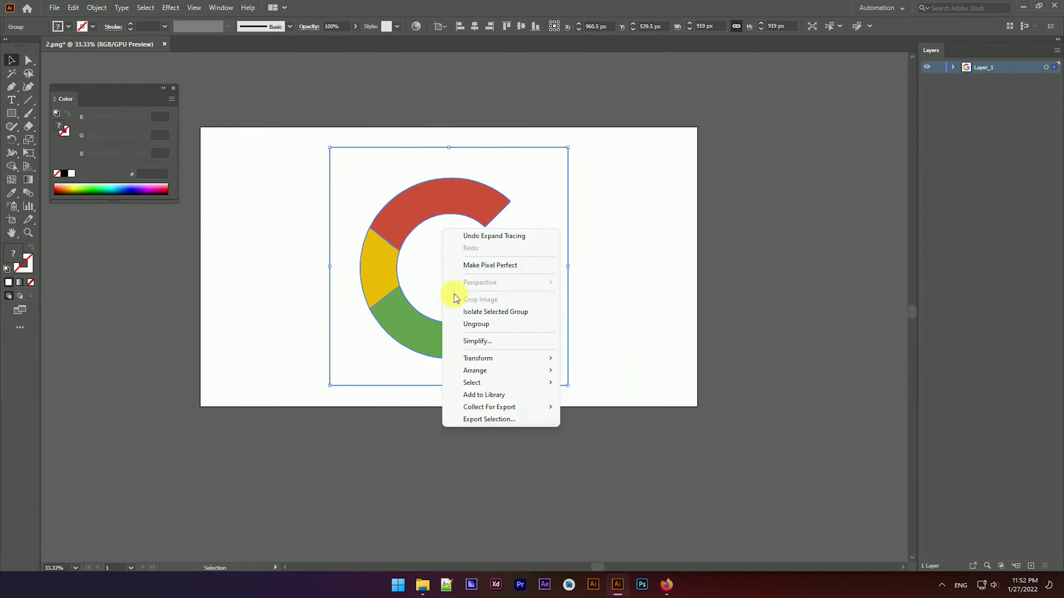
{"action": "left_click", "coordinate": [478, 324]}
{"action": "left_click", "coordinate": [549, 451]}
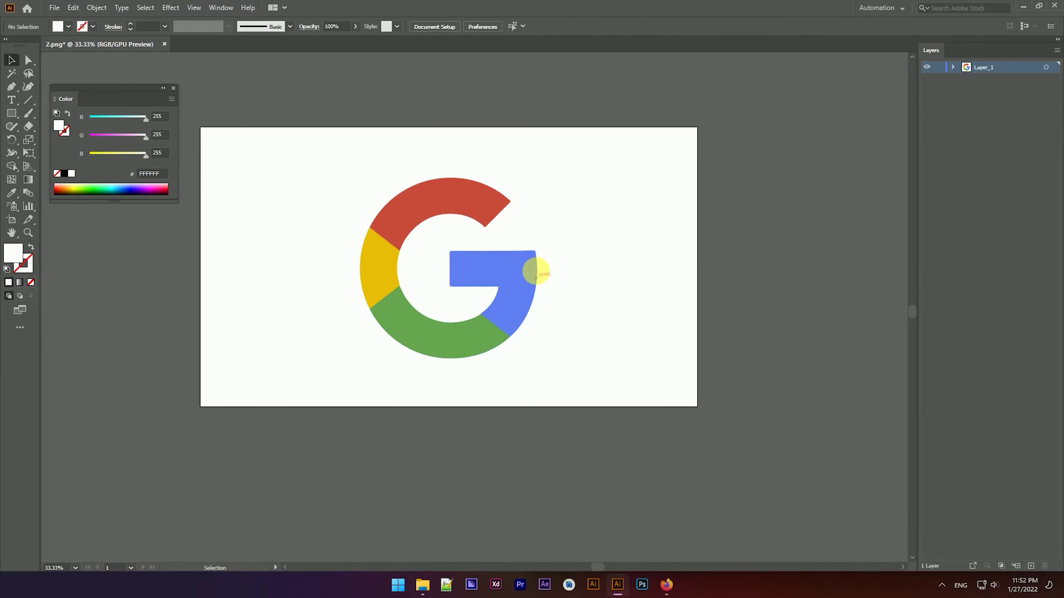
- Turn on the transparency grid and delete the G's white background shape
{"action": "left_click", "coordinate": [534, 226]}
{"action": "key", "text": "ctrl+shift+d"}
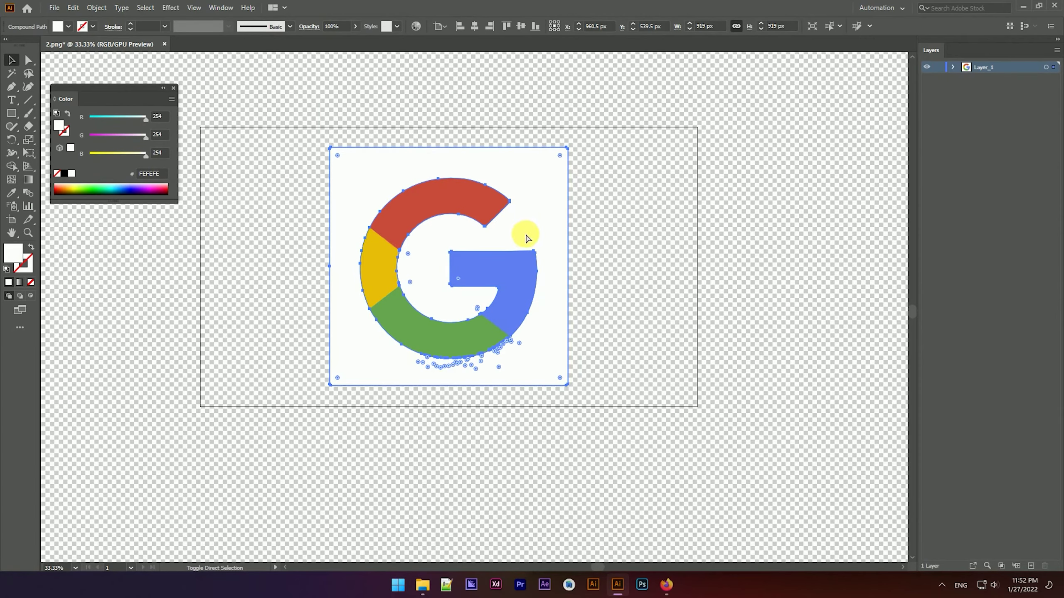
{"action": "key", "text": "ctrl+h"}
{"action": "right_click", "coordinate": [514, 222]}
{"action": "left_click", "coordinate": [535, 254]}
{"action": "key", "text": "Delete"}
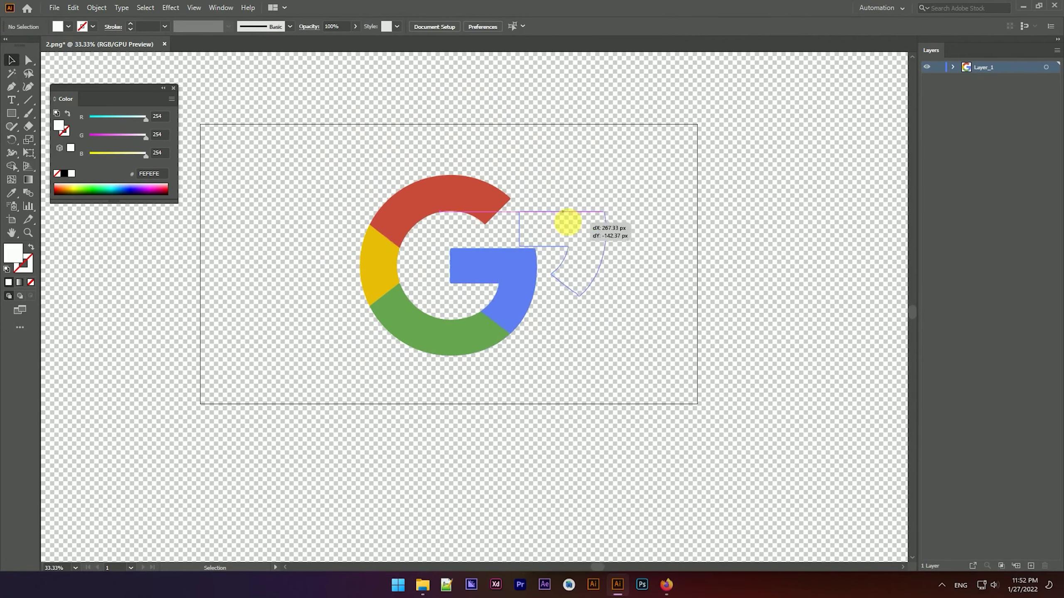
- Test-move the green arc, yellow piece and red arc separately, undoing each move
{"action": "left_click_drag", "start_coordinate": [478, 331], "coordinate": [459, 399]}
{"action": "key", "text": "ctrl+z"}
{"action": "left_click_drag", "start_coordinate": [395, 289], "coordinate": [303, 276]}
{"action": "key", "text": "ctrl+z"}
{"action": "mouse_move", "coordinate": [461, 184]}
{"action": "left_mouse_down"}
{"action": "mouse_move", "coordinate": [463, 176]}
{"action": "mouse_move", "coordinate": [461, 184]}
{"action": "left_mouse_up"}
{"action": "left_click", "coordinate": [524, 216]}
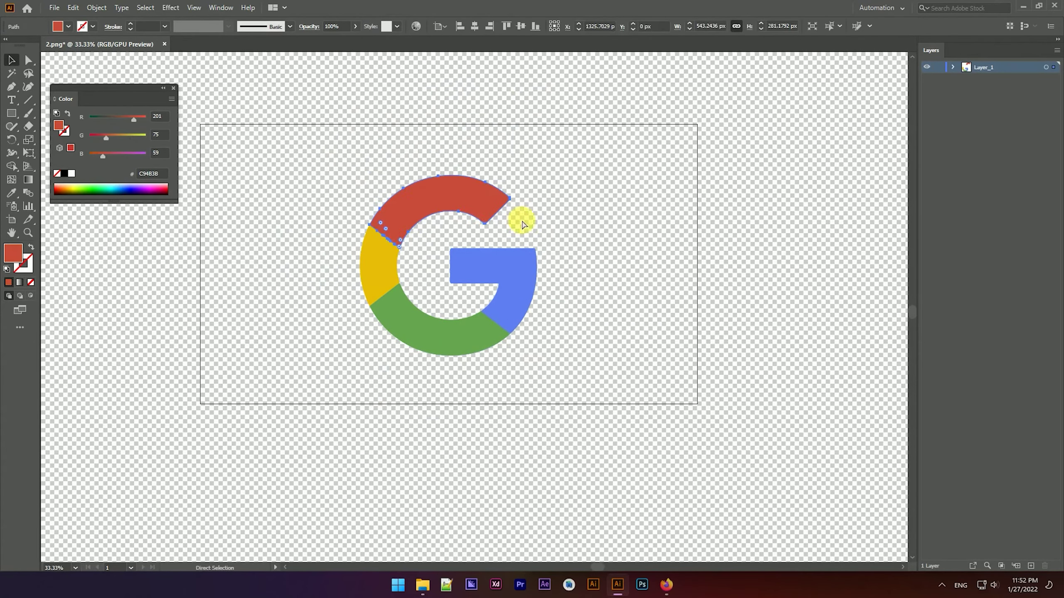
- Test-move the yellow piece, green arc and blue bar, undoing each move
{"action": "left_click_drag", "start_coordinate": [355, 273], "coordinate": [309, 281]}
{"action": "key", "text": "ctrl+z"}
{"action": "left_click_drag", "start_coordinate": [404, 361], "coordinate": [420, 385]}
{"action": "key", "text": "ctrl+z"}
{"action": "left_click_drag", "start_coordinate": [507, 285], "coordinate": [618, 356]}
{"action": "key", "text": "ctrl+z"}
{"action": "left_click", "coordinate": [605, 296]}
- Reposition the view and marquee-select all the G pieces
{"action": "left_click_drag", "start_coordinate": [605, 296], "coordinate": [624, 293]}
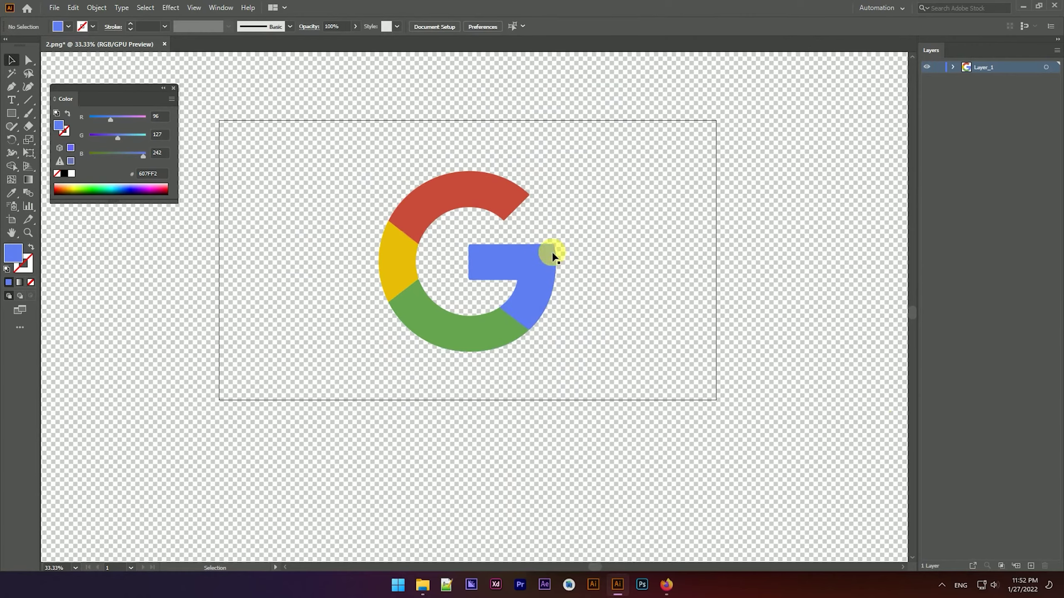
{"action": "left_click_drag", "start_coordinate": [553, 256], "coordinate": [562, 262]}
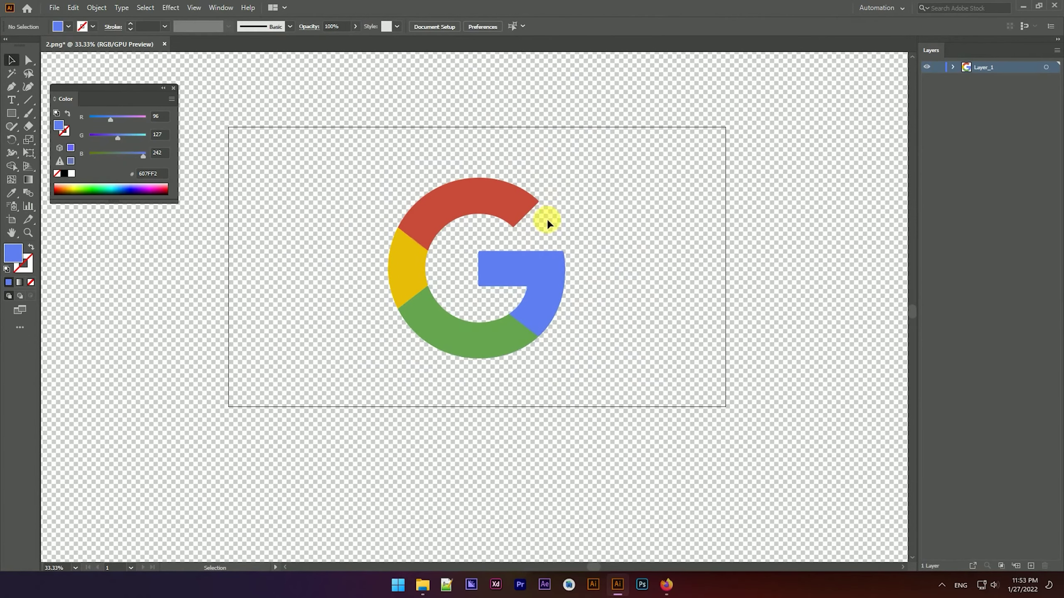
{"action": "scroll", "coordinate": [547, 218], "scroll_direction": "up", "scroll_amount": 3}
{"action": "scroll", "coordinate": [546, 206], "scroll_direction": "down", "scroll_amount": 3}
{"action": "scroll", "coordinate": [606, 230], "scroll_direction": "up", "scroll_amount": 2}
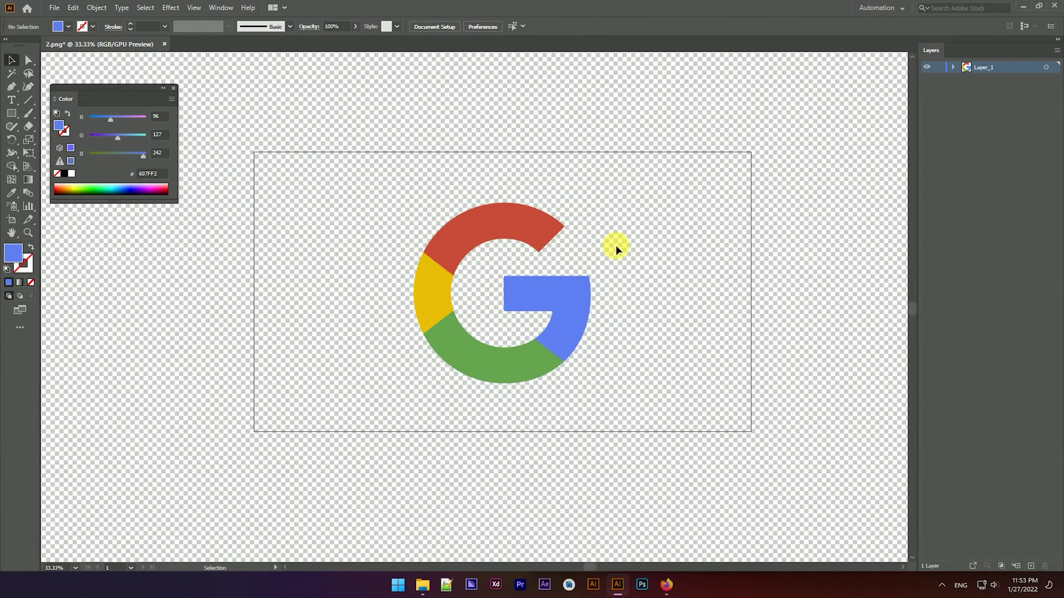
{"action": "left_click_drag", "start_coordinate": [607, 287], "coordinate": [560, 254]}
{"action": "left_click", "coordinate": [560, 254]}
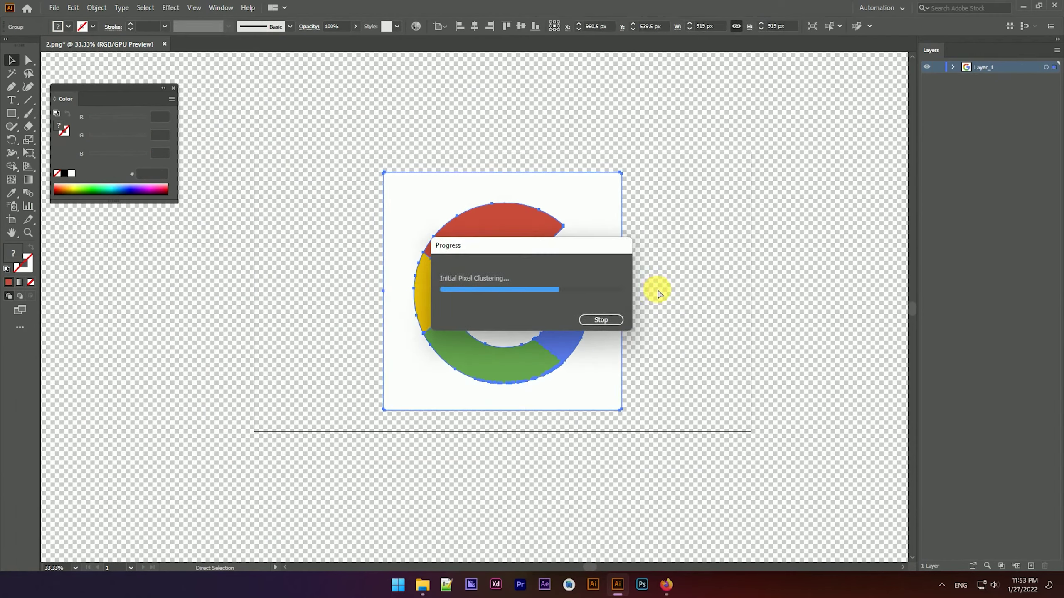
- Revert to the original G picture, try the [Default] trace, then undo it
{"action": "left_click", "coordinate": [542, 234]}
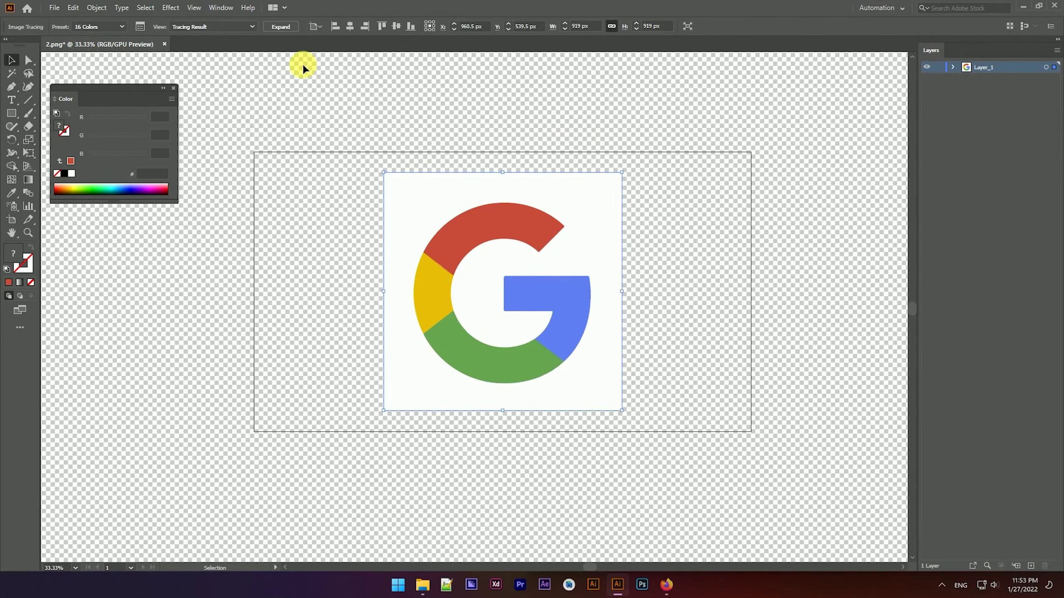
{"action": "key", "text": "ctrl+z"}
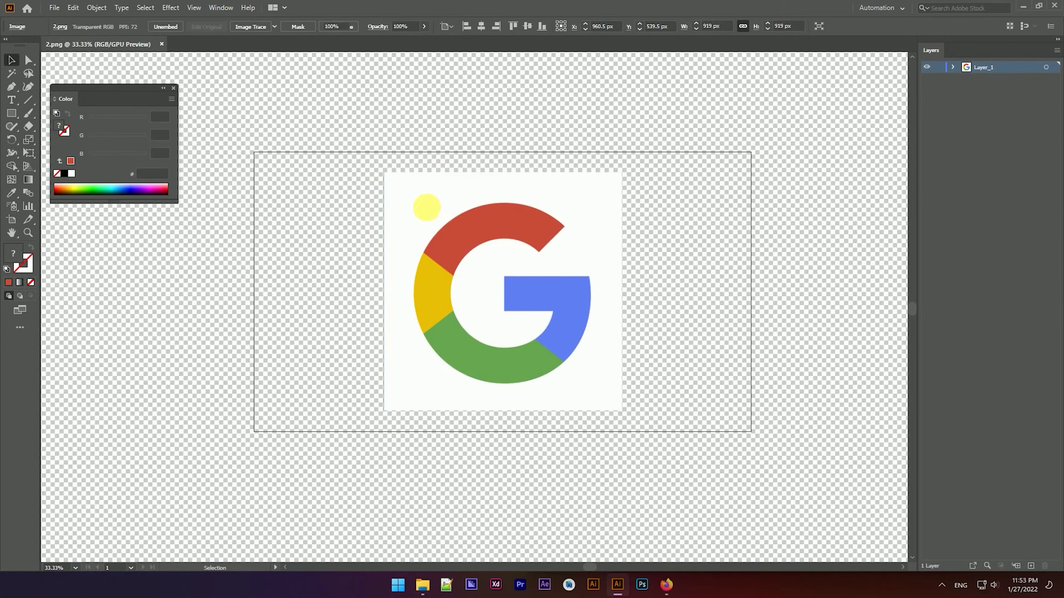
{"action": "left_click", "coordinate": [275, 26]}
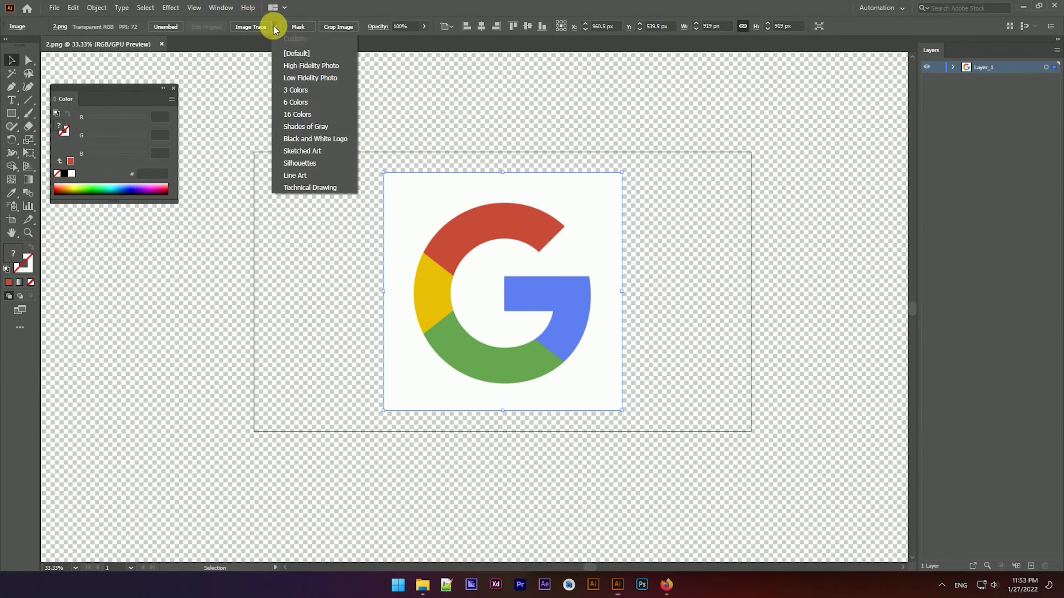
{"action": "left_click", "coordinate": [296, 53]}
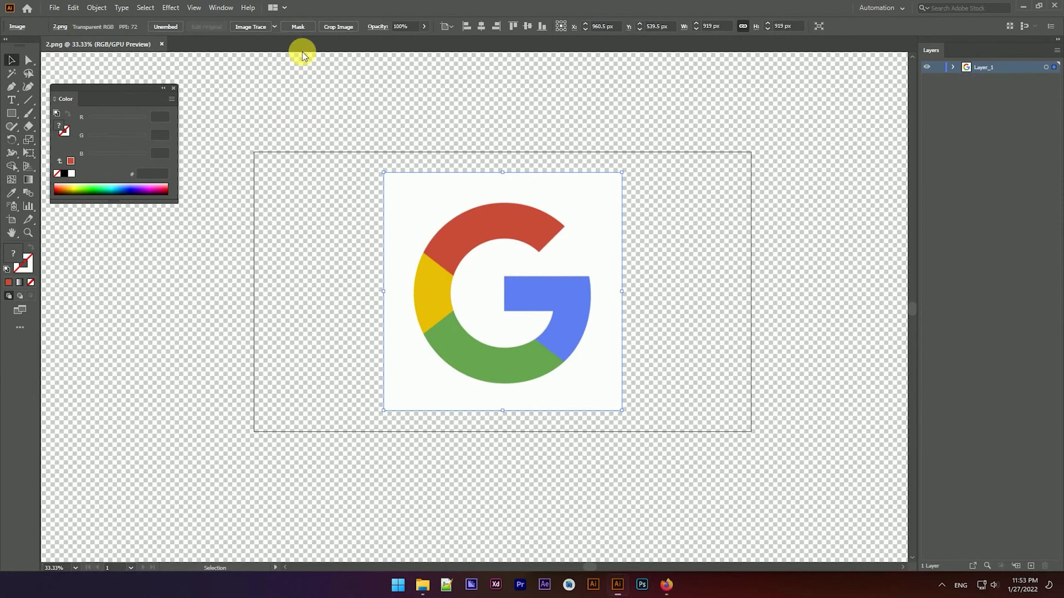
{"action": "key", "text": "ctrl+z"}
- Reselect the G picture and trace it with the Shades of Gray preset
{"action": "left_click", "coordinate": [358, 276]}
{"action": "left_click", "coordinate": [473, 265]}
{"action": "left_click", "coordinate": [275, 28]}
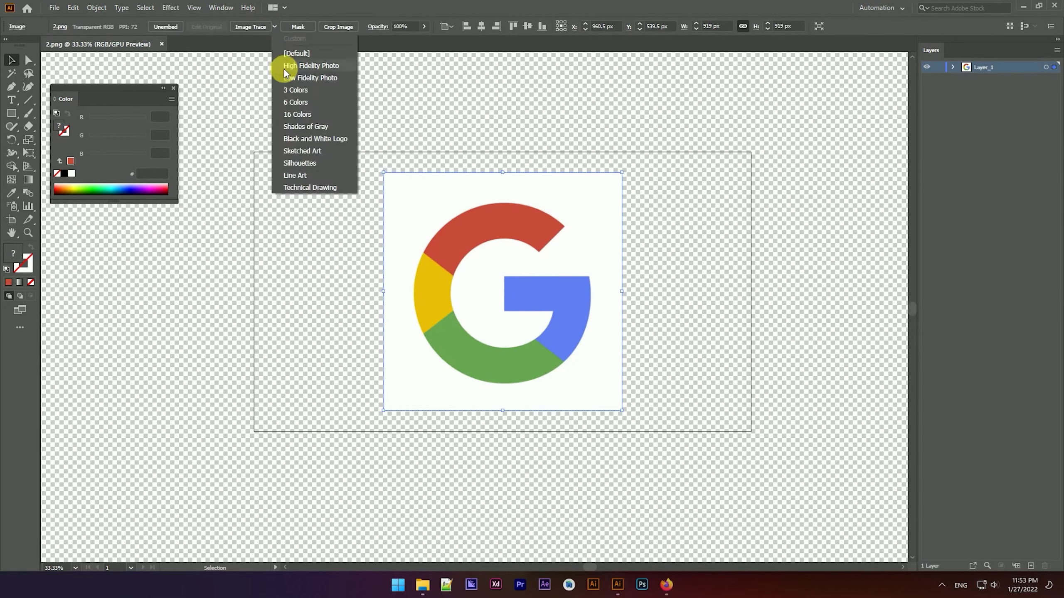
{"action": "left_click", "coordinate": [306, 126]}
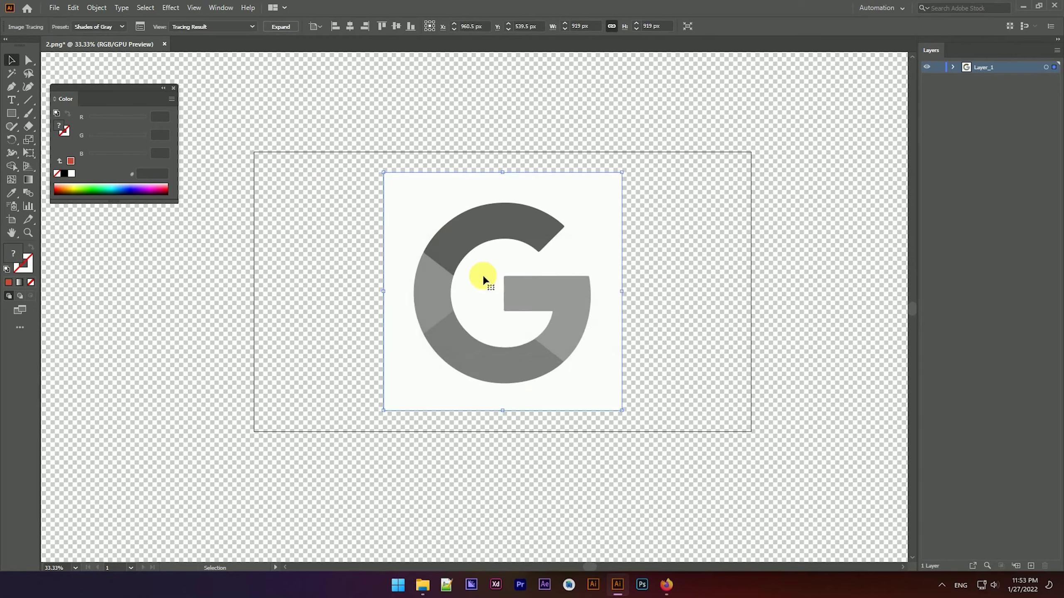
- Expand the grey G trace into paths and ungroup its pieces
{"action": "scroll", "coordinate": [535, 298], "scroll_direction": "up", "scroll_amount": 2}
{"action": "scroll", "coordinate": [528, 273], "scroll_direction": "down", "scroll_amount": 1}
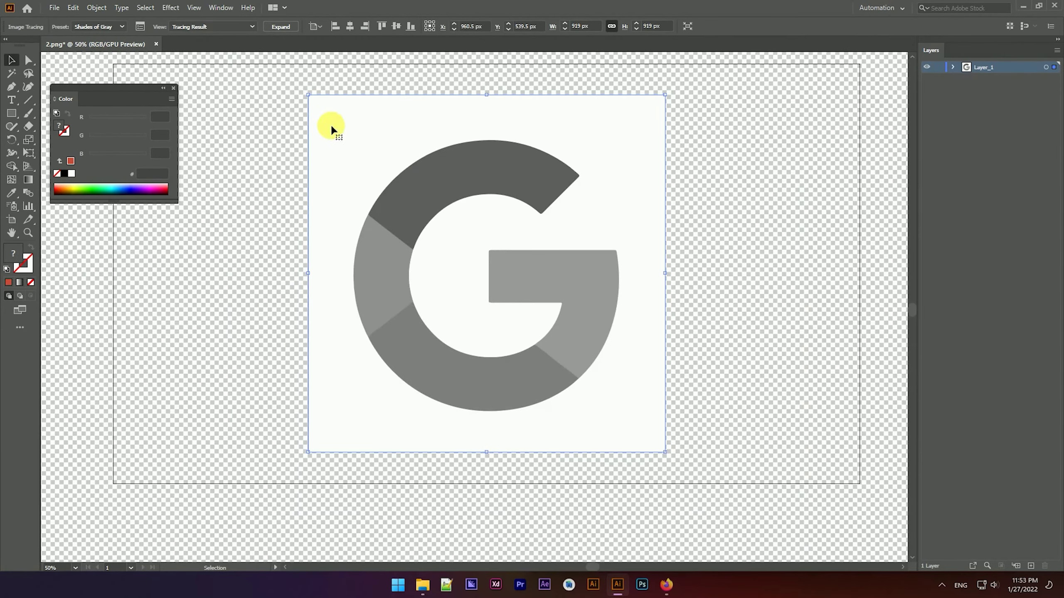
{"action": "left_click", "coordinate": [280, 28]}
{"action": "right_click", "coordinate": [494, 104]}
{"action": "left_click", "coordinate": [551, 200]}
{"action": "scroll", "coordinate": [645, 209], "scroll_direction": "down", "scroll_amount": 1}
- Move the white background square left and test-drag the grey G segments individually
{"action": "left_click_drag", "start_coordinate": [624, 238], "coordinate": [387, 237]}
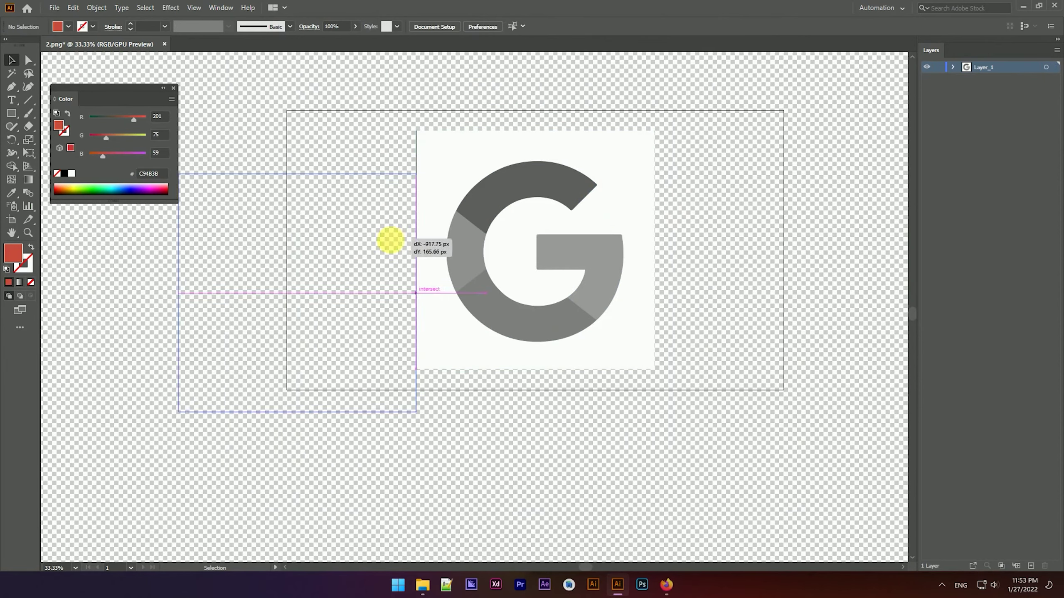
{"action": "scroll", "coordinate": [517, 278], "scroll_direction": "up", "scroll_amount": 2}
{"action": "mouse_move", "coordinate": [558, 257]}
{"action": "left_mouse_down"}
{"action": "mouse_move", "coordinate": [641, 247]}
{"action": "mouse_move", "coordinate": [557, 256]}
{"action": "left_mouse_up"}
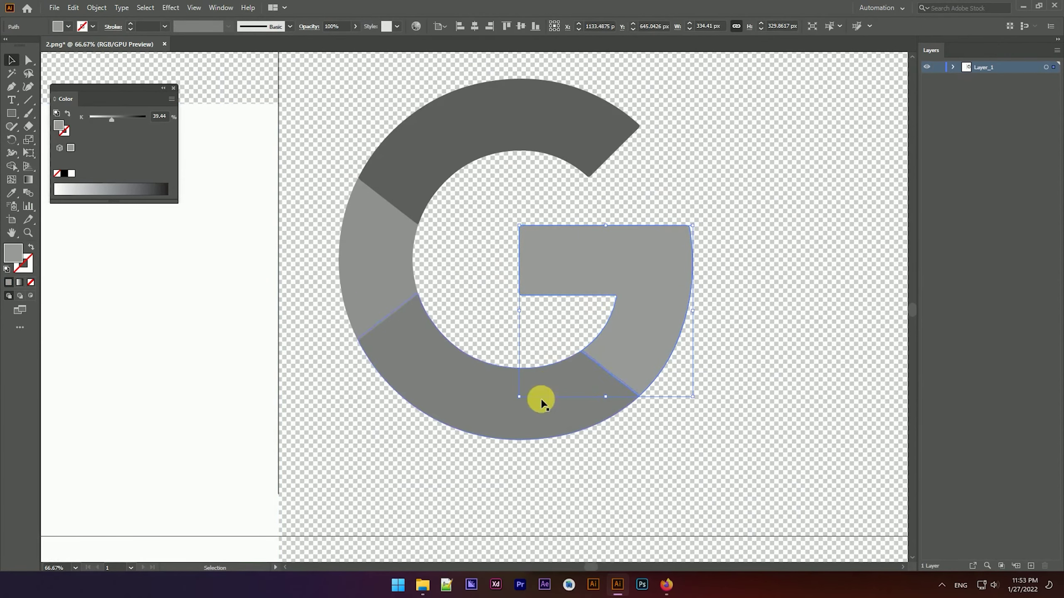
{"action": "left_click", "coordinate": [536, 459]}
{"action": "left_click_drag", "start_coordinate": [535, 459], "coordinate": [536, 396]}
{"action": "mouse_move", "coordinate": [408, 295]}
{"action": "left_mouse_down"}
{"action": "mouse_move", "coordinate": [320, 234]}
{"action": "mouse_move", "coordinate": [408, 294]}
{"action": "left_mouse_up"}
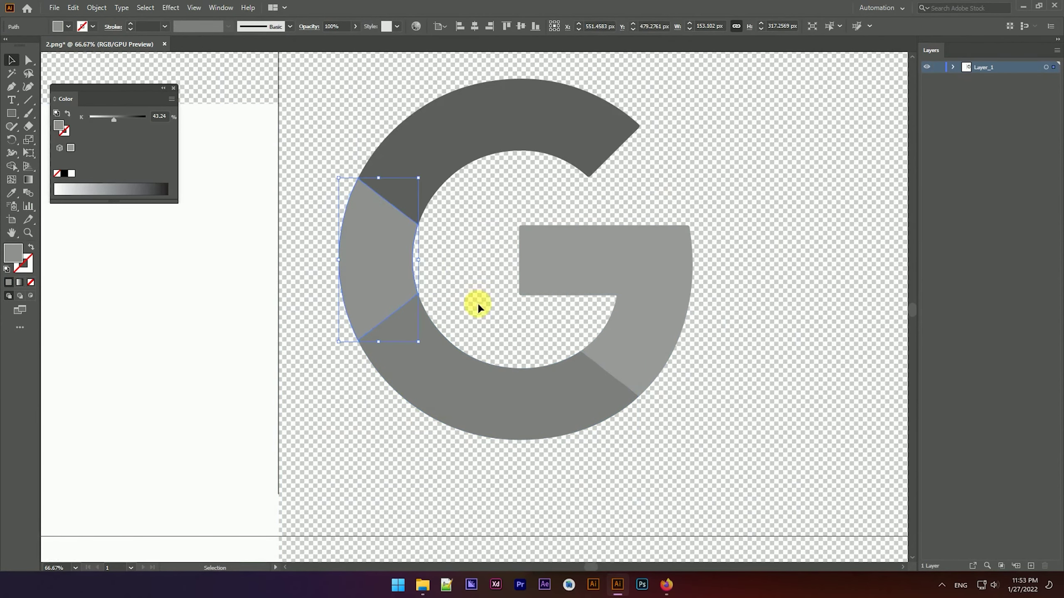
{"action": "mouse_move", "coordinate": [464, 158]}
{"action": "left_mouse_down"}
{"action": "mouse_move", "coordinate": [527, 126]}
{"action": "mouse_move", "coordinate": [464, 158]}
{"action": "left_mouse_up"}
{"action": "left_click", "coordinate": [642, 184]}
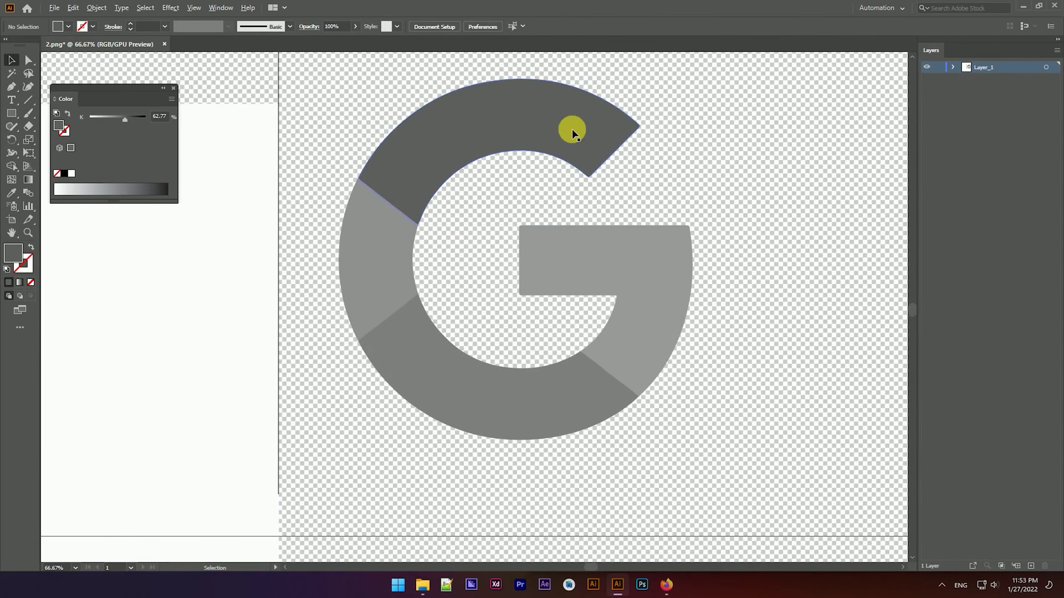
- Test-move the white rectangle, undo it, and close the 2.png document
{"action": "scroll", "coordinate": [575, 136], "scroll_direction": "down", "scroll_amount": 1}
{"action": "scroll", "coordinate": [695, 132], "scroll_direction": "down", "scroll_amount": 1}
{"action": "left_click", "coordinate": [361, 213]}
{"action": "left_click_drag", "start_coordinate": [361, 213], "coordinate": [356, 290]}
{"action": "key", "text": "ctrl+z"}
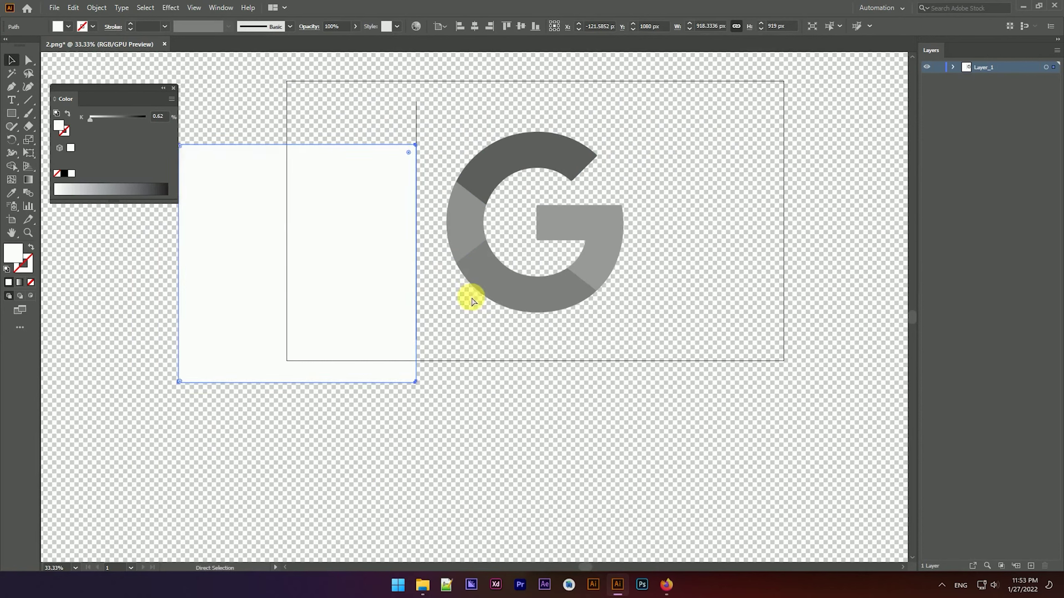
{"action": "left_click", "coordinate": [678, 205]}
{"action": "scroll", "coordinate": [670, 183], "scroll_direction": "up", "scroll_amount": 1}
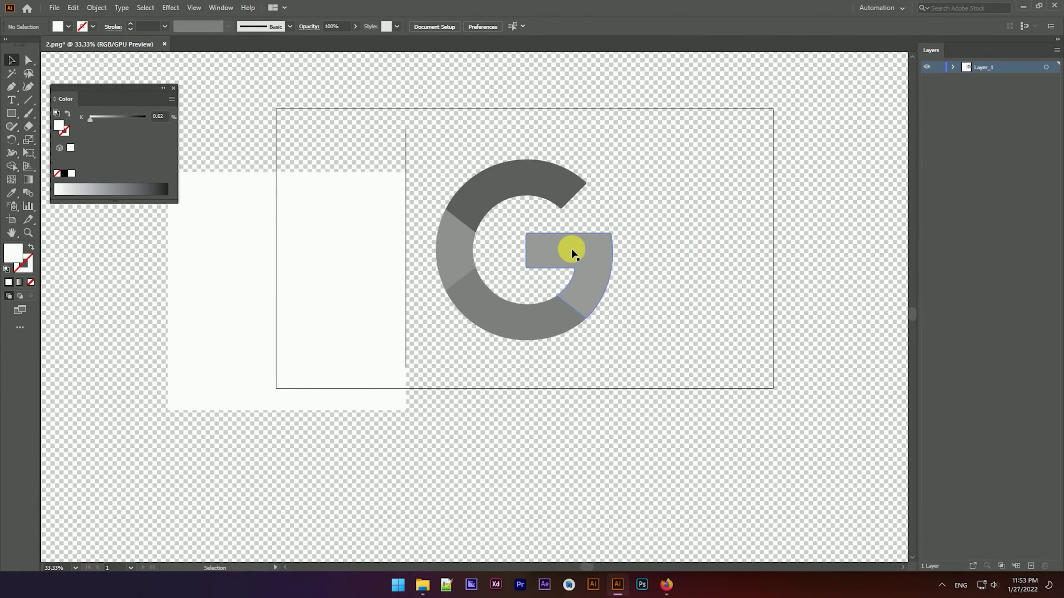
{"action": "scroll", "coordinate": [622, 195], "scroll_direction": "up", "scroll_amount": 1}
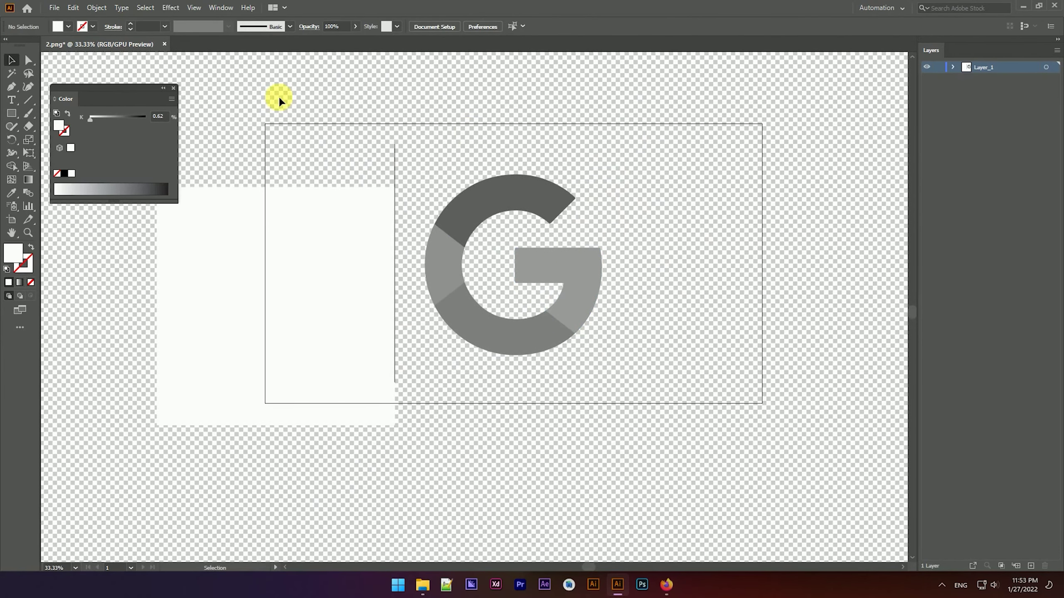
{"action": "left_click", "coordinate": [164, 43]}
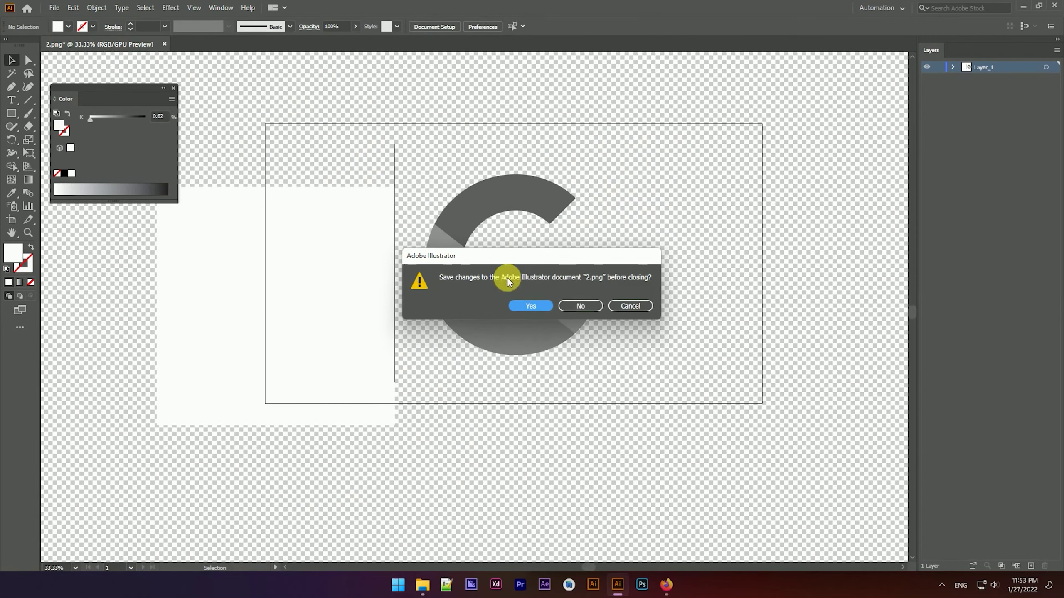
- Close 2.png without saving and open avatars.jpg from the image_trasing folder, fitted to view
{"action": "left_click", "coordinate": [581, 306]}
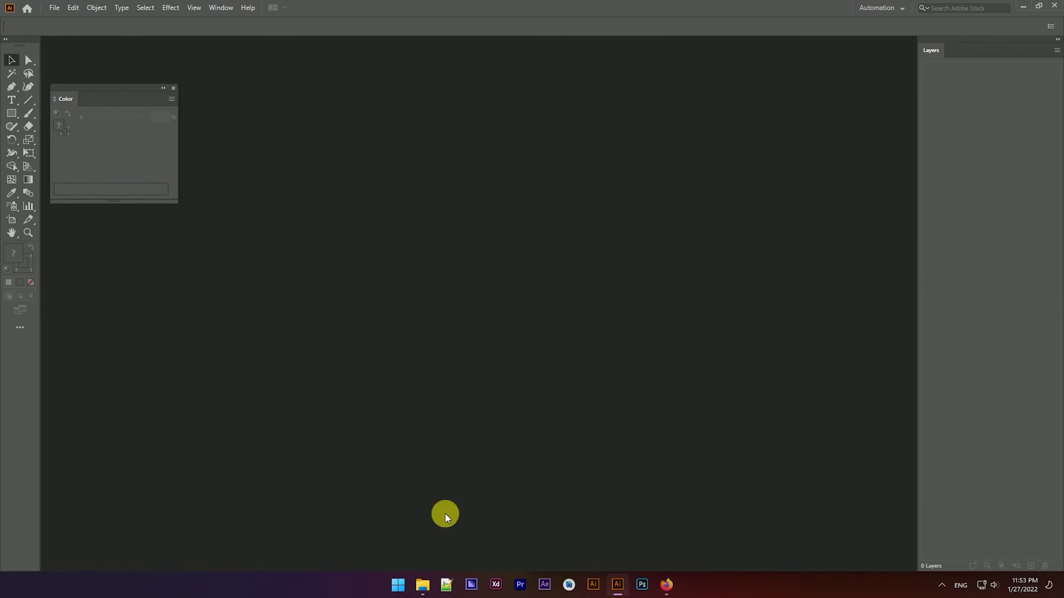
{"action": "left_click", "coordinate": [422, 584]}
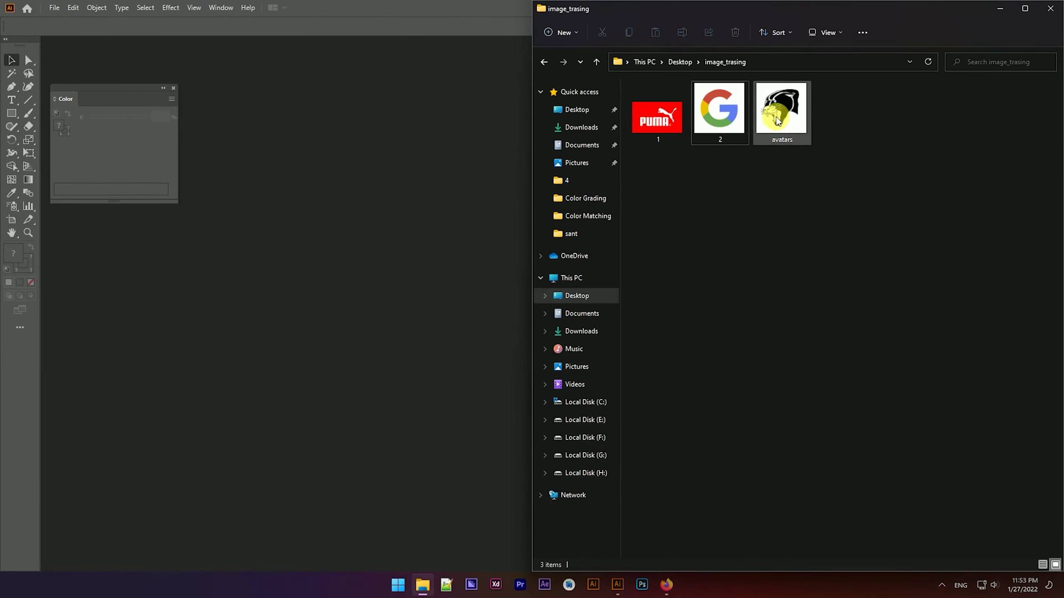
{"action": "left_click_drag", "start_coordinate": [777, 121], "coordinate": [404, 176]}
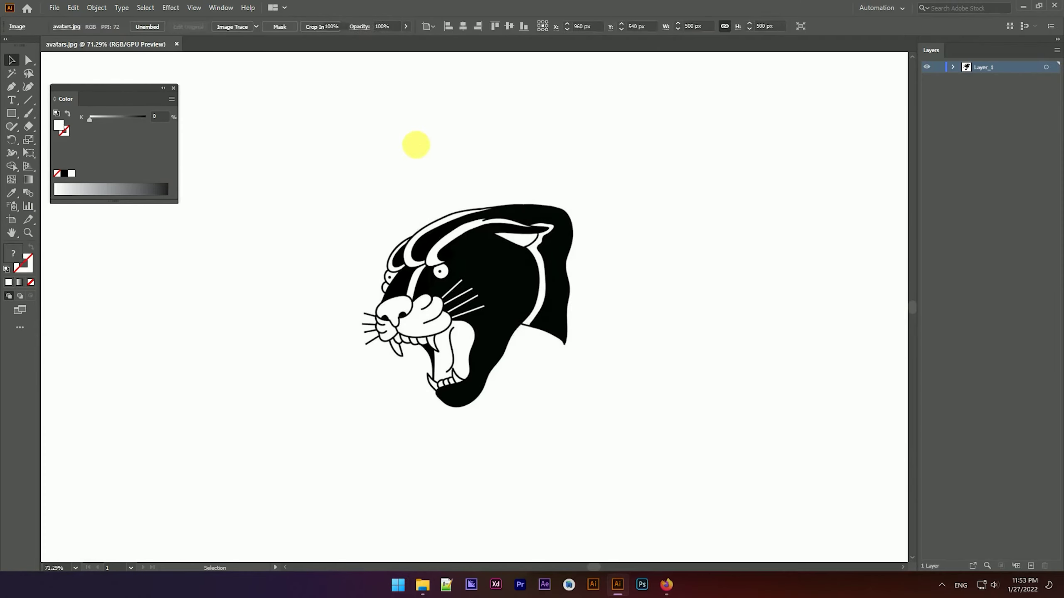
{"action": "key", "text": "ctrl+0"}
{"action": "left_click", "coordinate": [503, 258]}
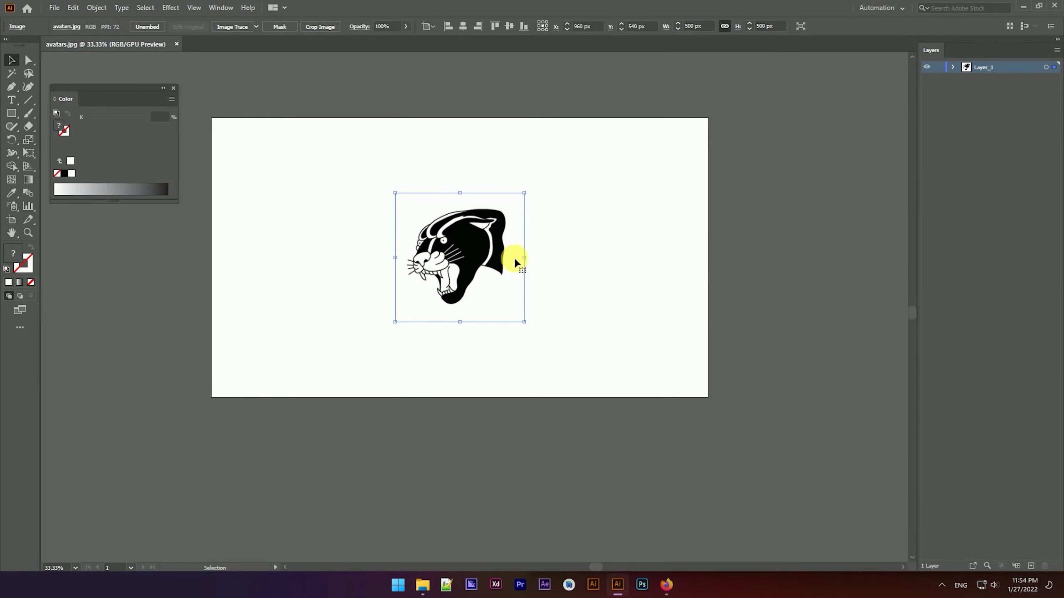
- Scale the panther to about double size, trace as Black and White Logo, and expand
{"action": "left_click_drag", "start_coordinate": [532, 260], "coordinate": [586, 261]}
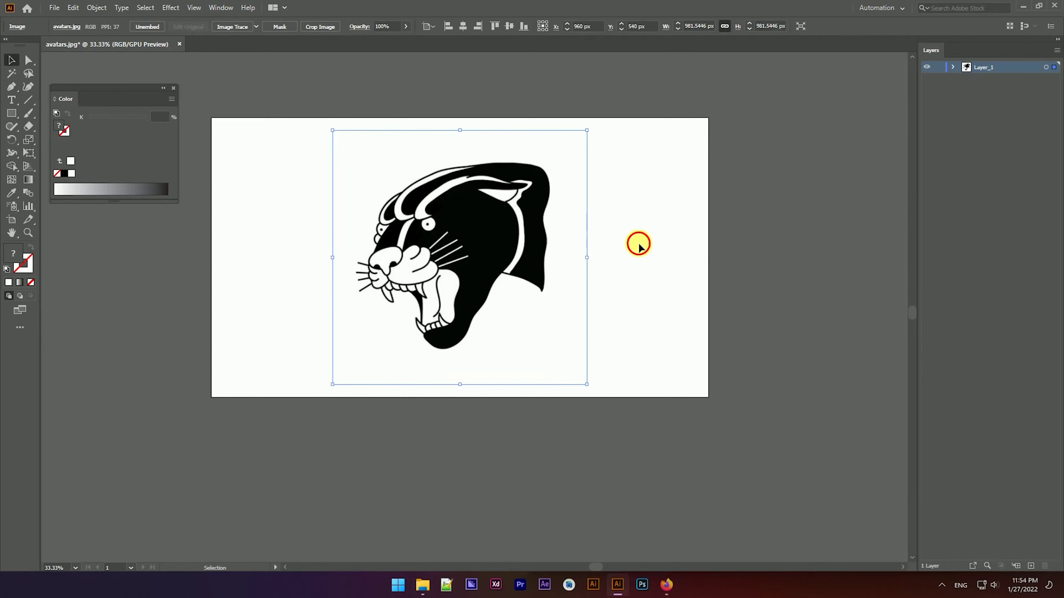
{"action": "left_click", "coordinate": [256, 27]}
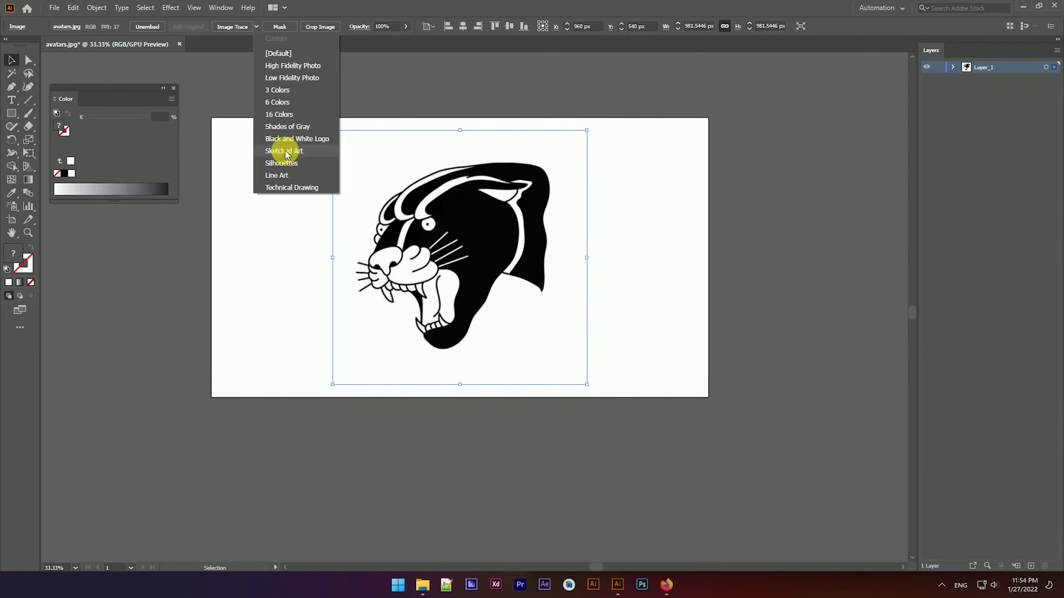
{"action": "left_click", "coordinate": [305, 142]}
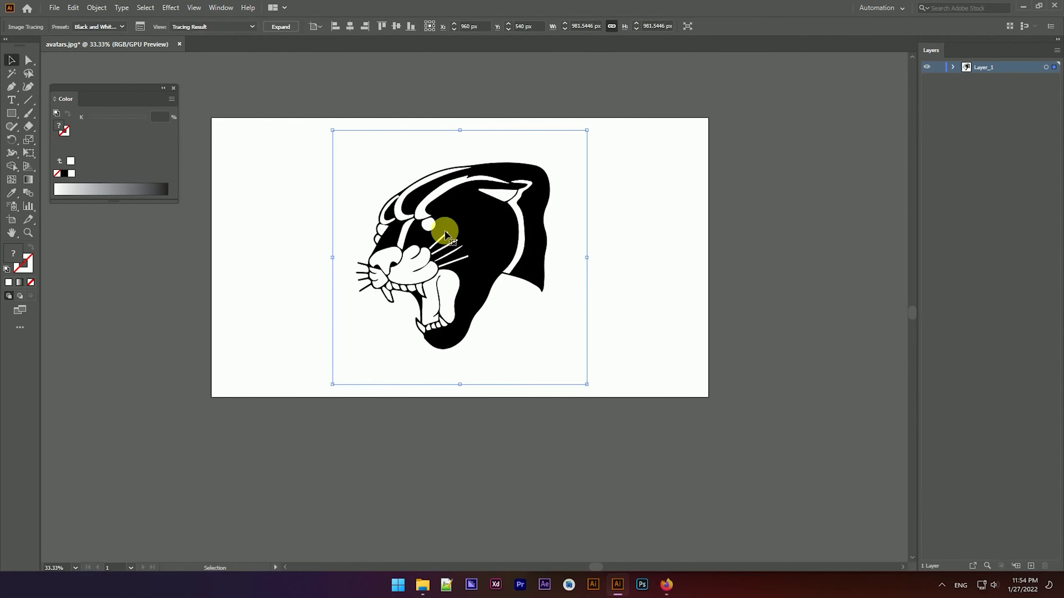
{"action": "left_click", "coordinate": [273, 33]}
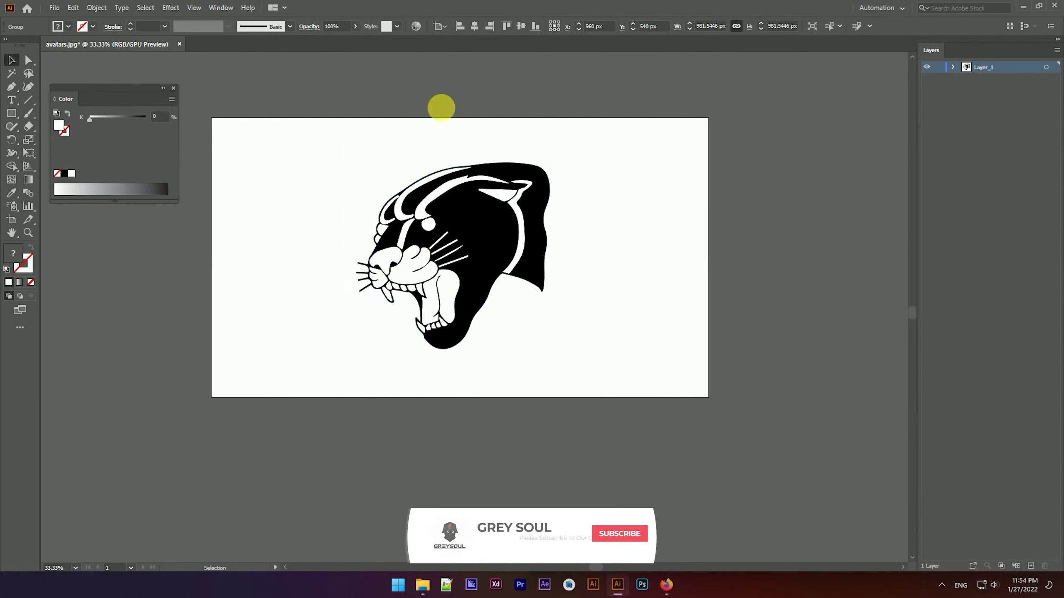
- Show the transparency grid, ungroup the traced panther, and drag its white background square right
{"action": "key", "text": "shift+ctrl+d"}
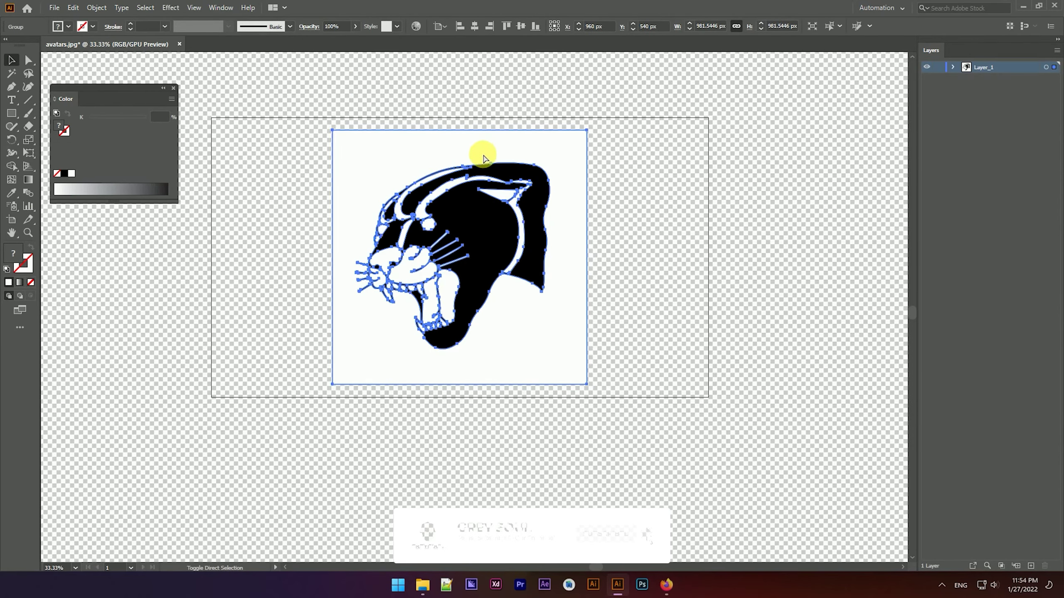
{"action": "key", "text": "shift+ctrl+a"}
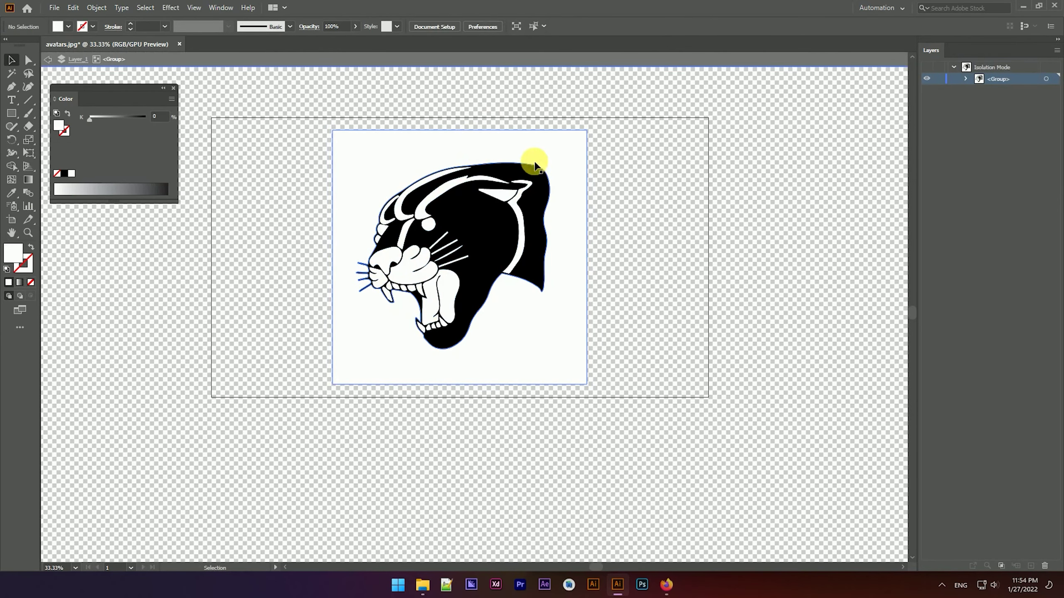
{"action": "right_click", "coordinate": [534, 158]}
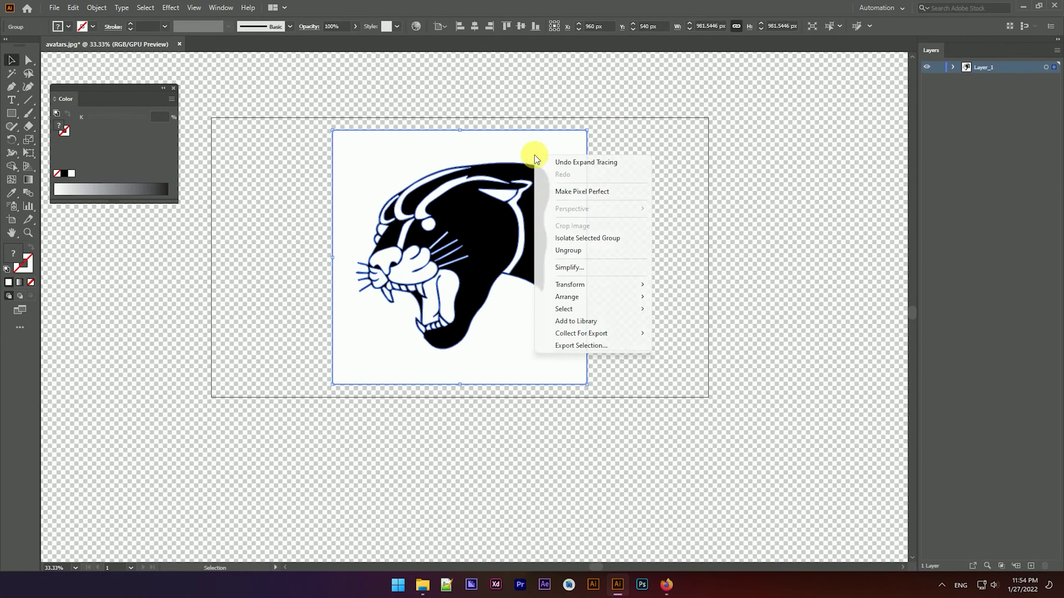
{"action": "left_click", "coordinate": [582, 247]}
{"action": "left_click_drag", "start_coordinate": [562, 164], "coordinate": [850, 187]}
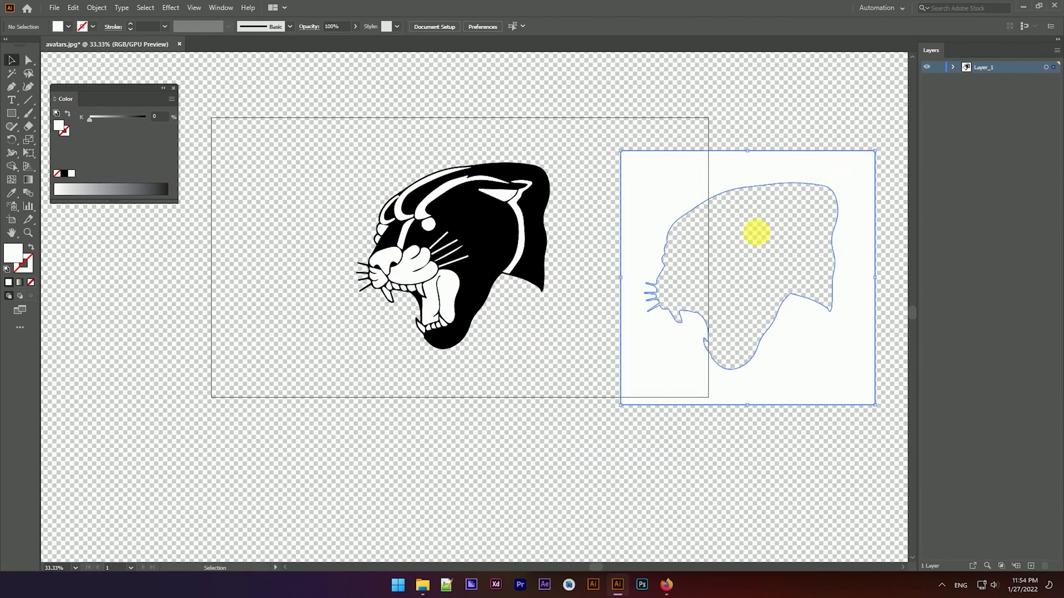
- Inspect the panther's tooth shapes and test-move the black panther shape, then undo
{"action": "scroll", "coordinate": [553, 340], "scroll_direction": "right", "scroll_amount": 2}
{"action": "scroll", "coordinate": [389, 300], "scroll_direction": "up", "scroll_amount": 2}
{"action": "left_click", "coordinate": [285, 368]}
{"action": "scroll", "coordinate": [381, 378], "scroll_direction": "up", "scroll_amount": 5}
{"action": "left_click", "coordinate": [379, 373]}
{"action": "left_click", "coordinate": [461, 268]}
{"action": "scroll", "coordinate": [383, 329], "scroll_direction": "down", "scroll_amount": 3}
{"action": "scroll", "coordinate": [320, 346], "scroll_direction": "down", "scroll_amount": 2}
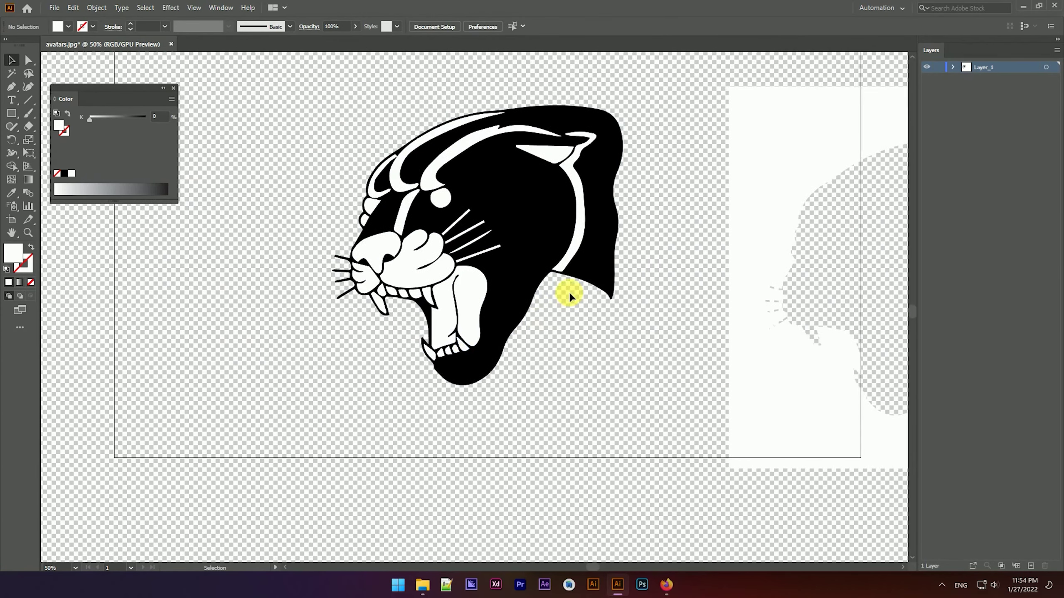
{"action": "scroll", "coordinate": [566, 293], "scroll_direction": "down", "scroll_amount": 1}
{"action": "left_click_drag", "start_coordinate": [563, 295], "coordinate": [387, 299]}
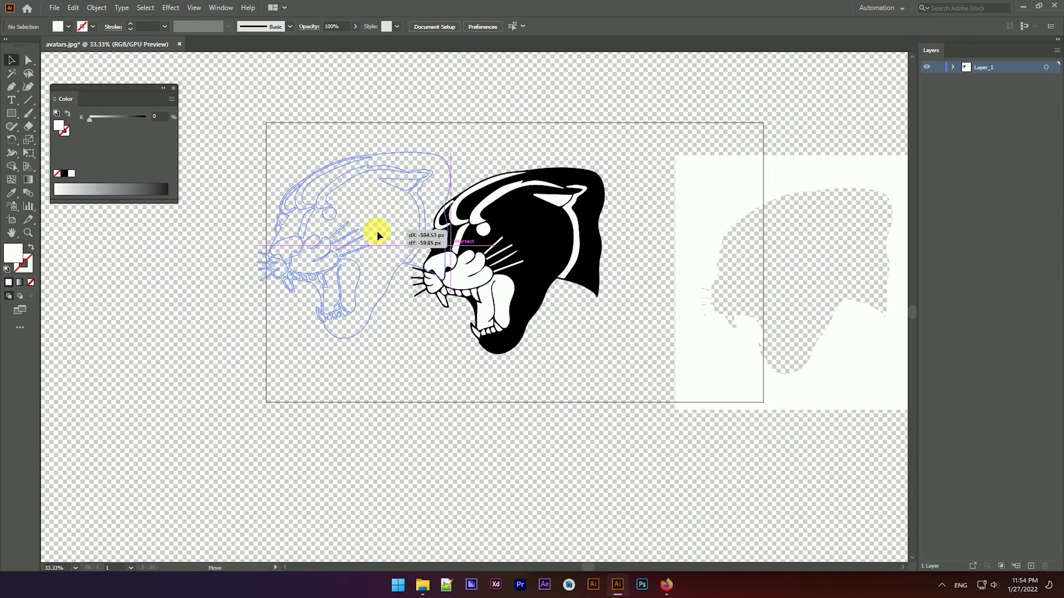
{"action": "key", "text": "ctrl+z"}
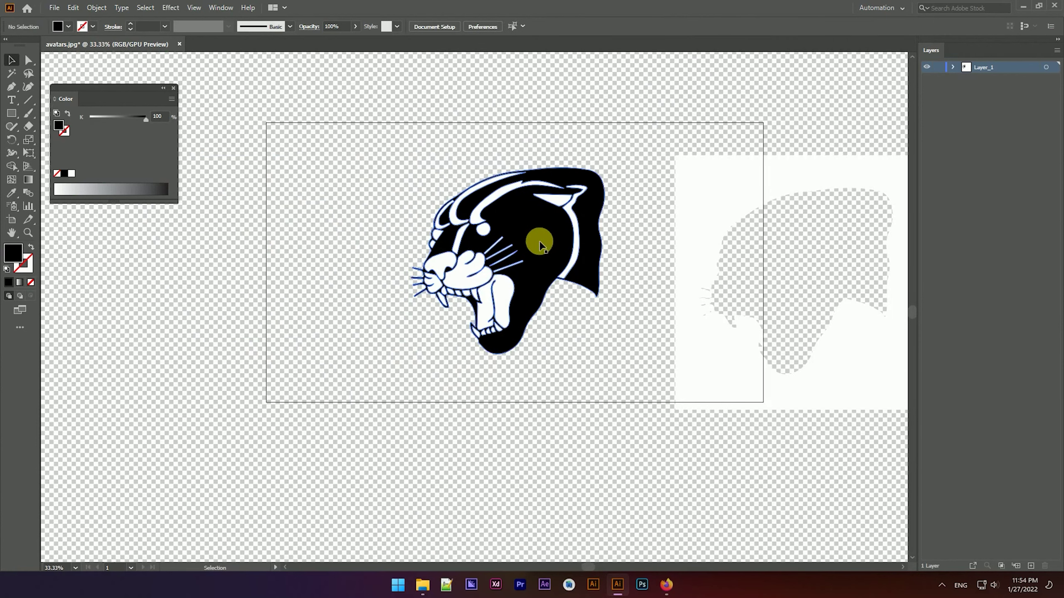
- Switch the Color panel to RGB and fill the black panther shape with red F92137
{"action": "left_click", "coordinate": [171, 99]}
{"action": "left_click", "coordinate": [202, 131]}
{"action": "left_click", "coordinate": [116, 137]}
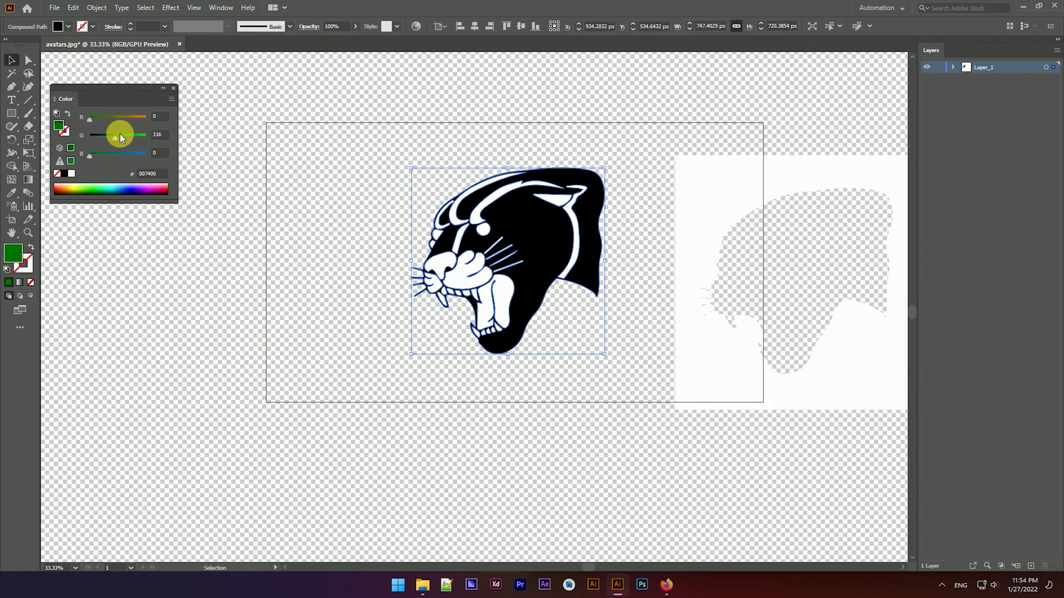
{"action": "left_click_drag", "start_coordinate": [121, 136], "coordinate": [139, 137]}
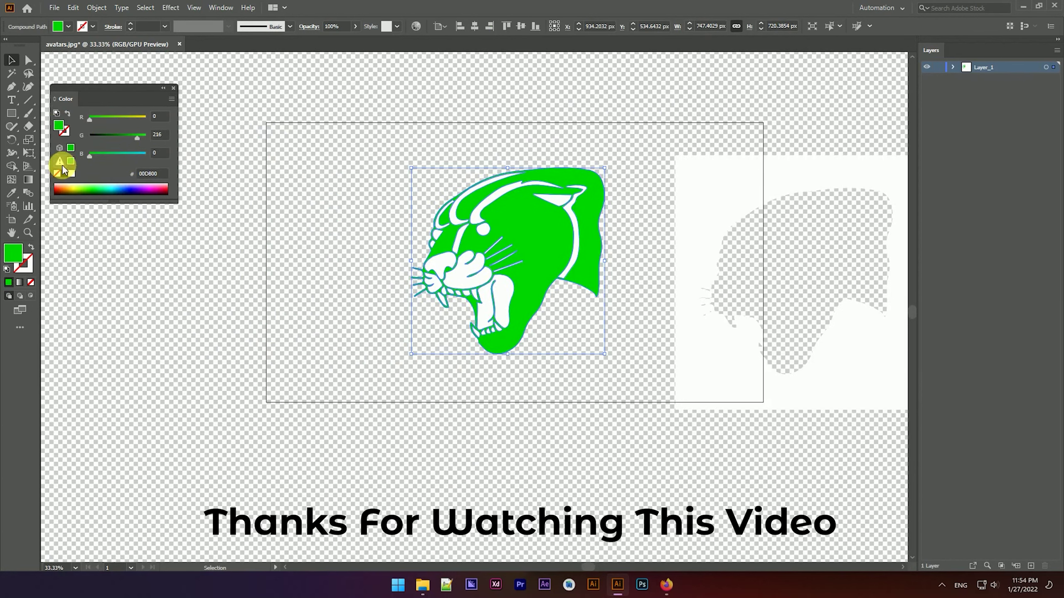
{"action": "double_click", "coordinate": [59, 131]}
{"action": "mouse_move", "coordinate": [546, 246]}
{"action": "left_mouse_down"}
{"action": "mouse_move", "coordinate": [547, 218]}
{"action": "mouse_move", "coordinate": [509, 219]}
{"action": "left_mouse_up"}
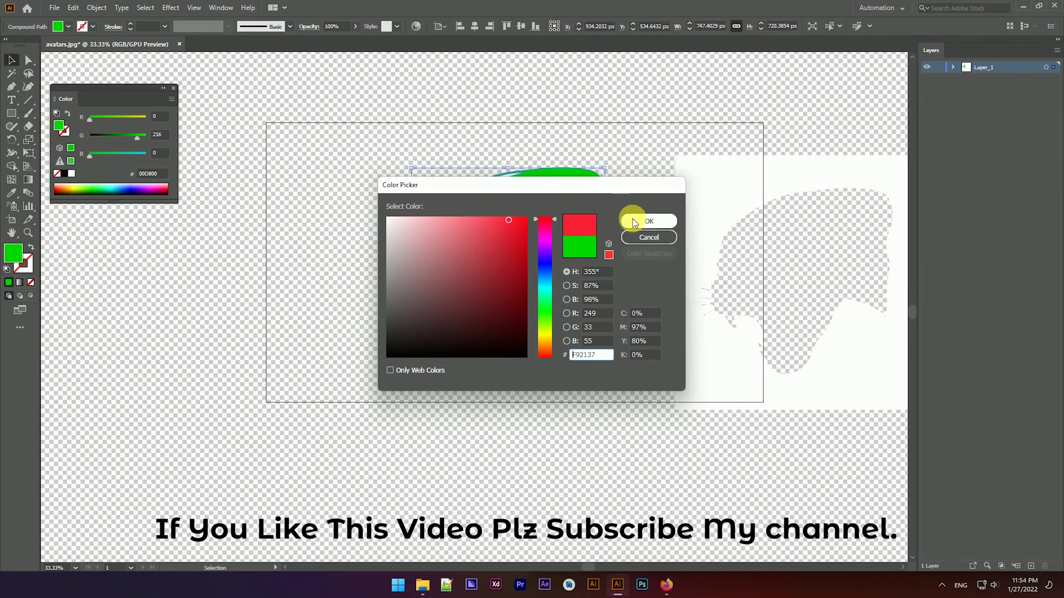
{"action": "left_click", "coordinate": [634, 221]}
{"action": "left_click", "coordinate": [624, 183]}
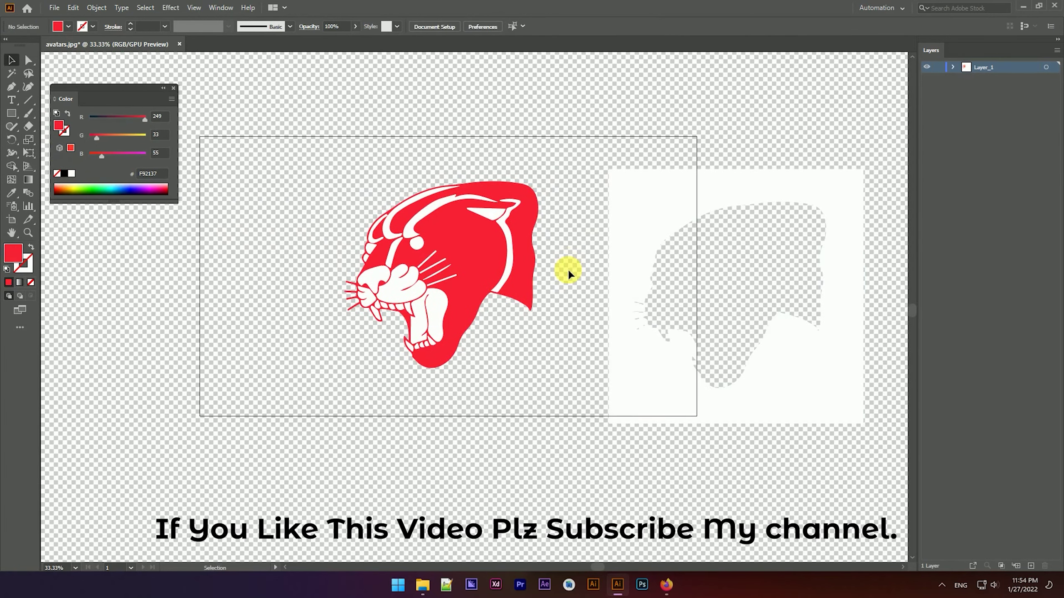